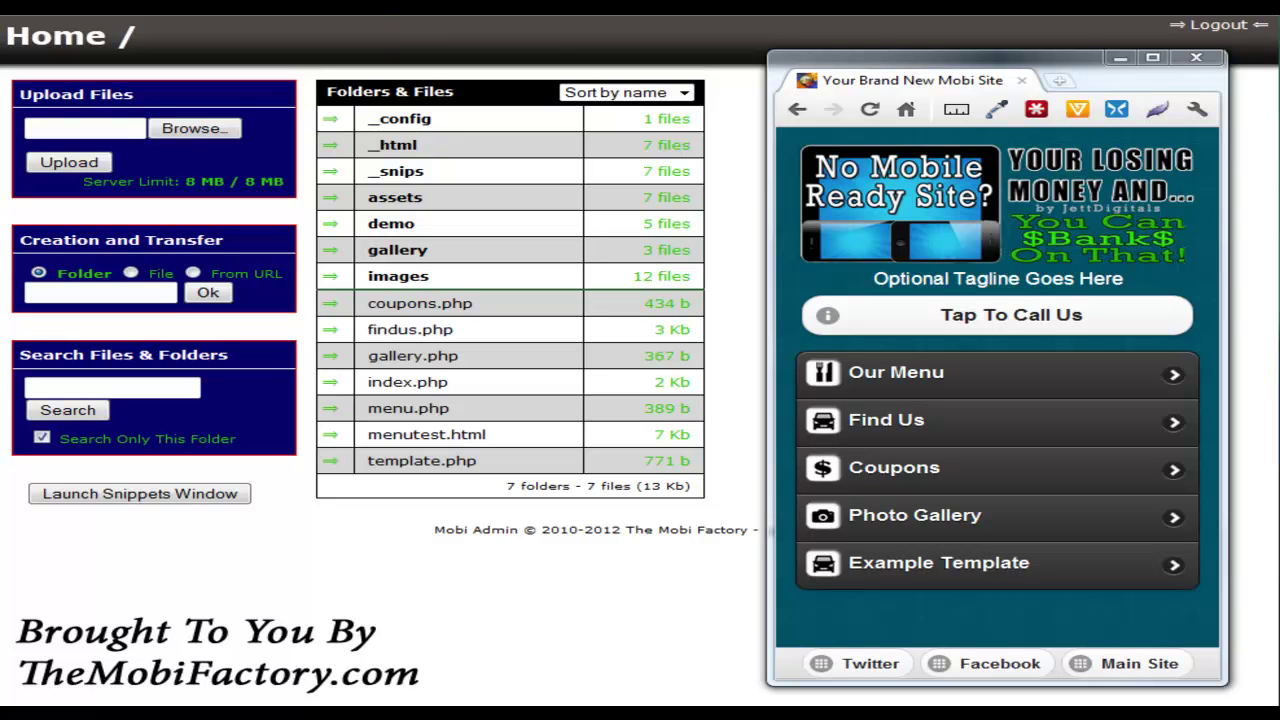
Bring the mobile site preview forward and open Our Menu, showing Appetizers and Nachos.
left_click(1056, 64)
left_click(1064, 68)
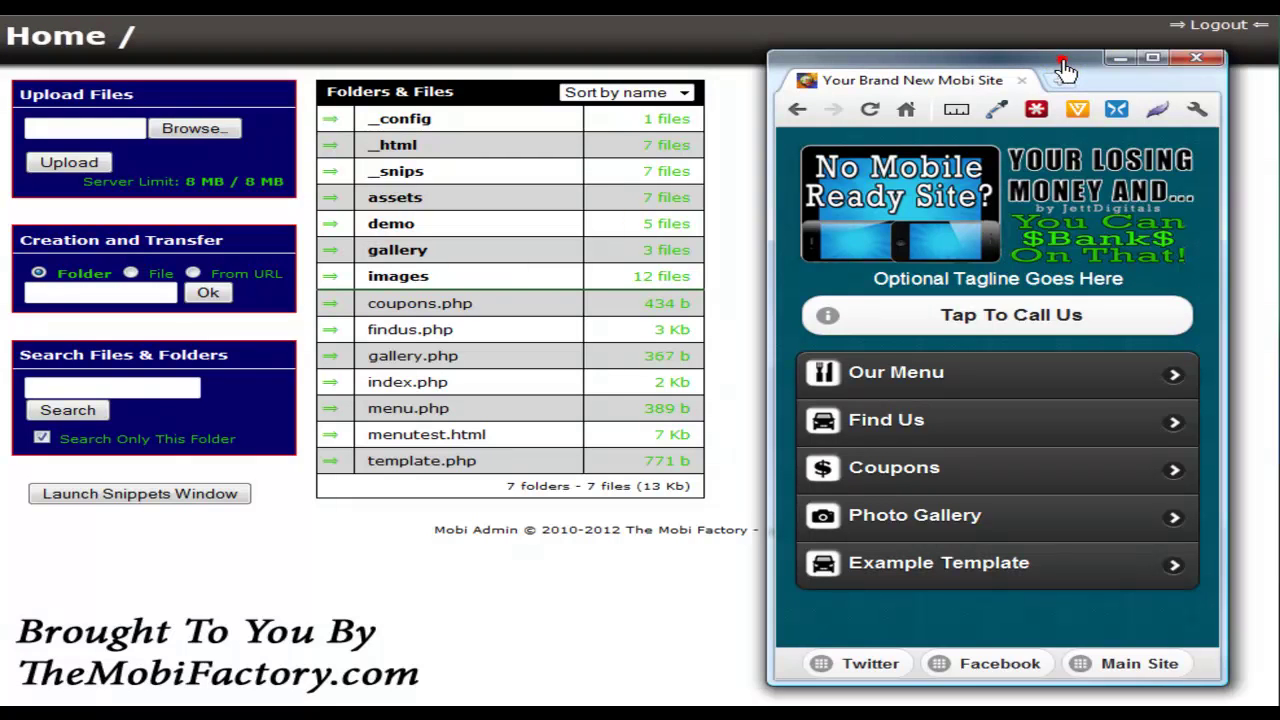
left_click(1030, 372)
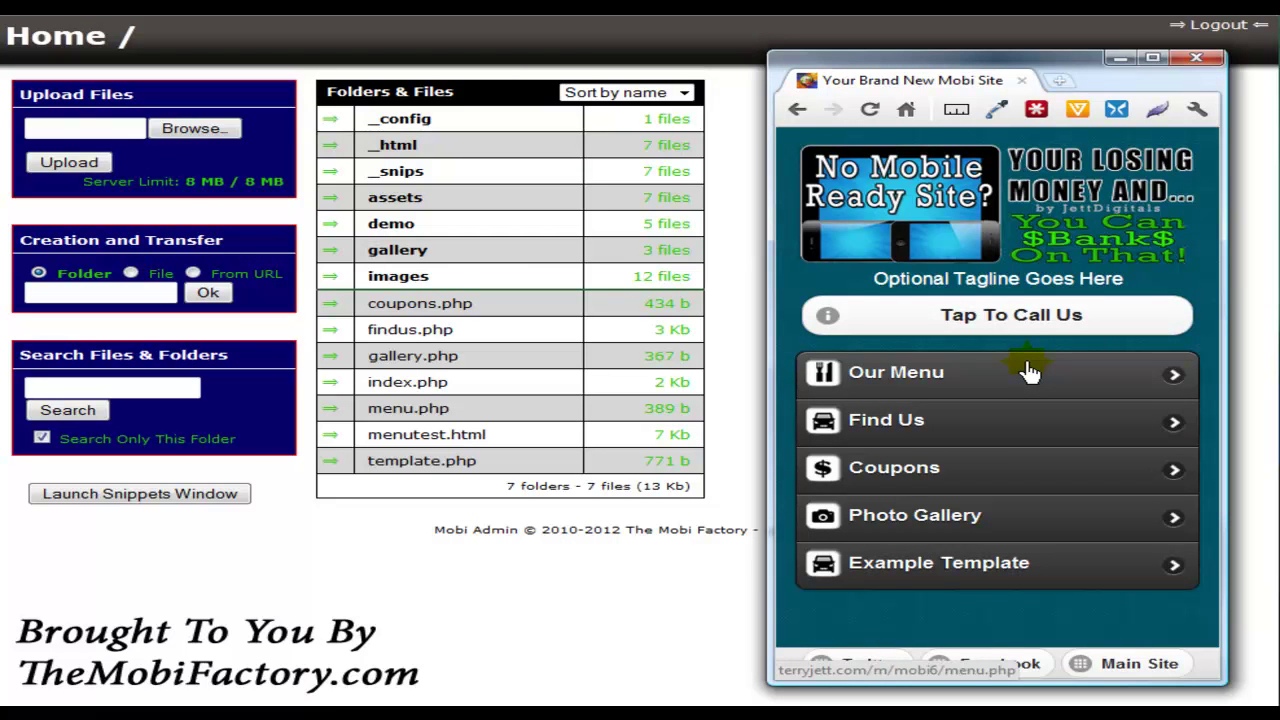
left_click(1190, 278)
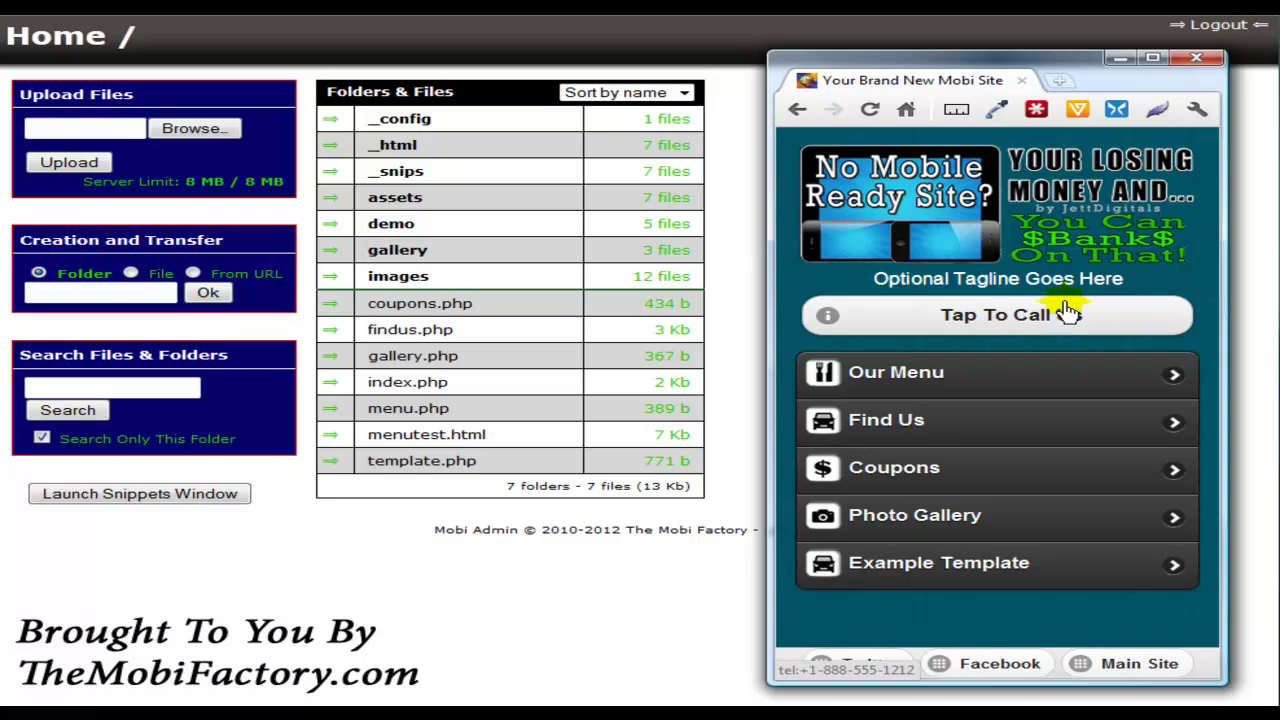
Browse the Our Menu page, jump back to its top, and return home.
left_click(921, 380)
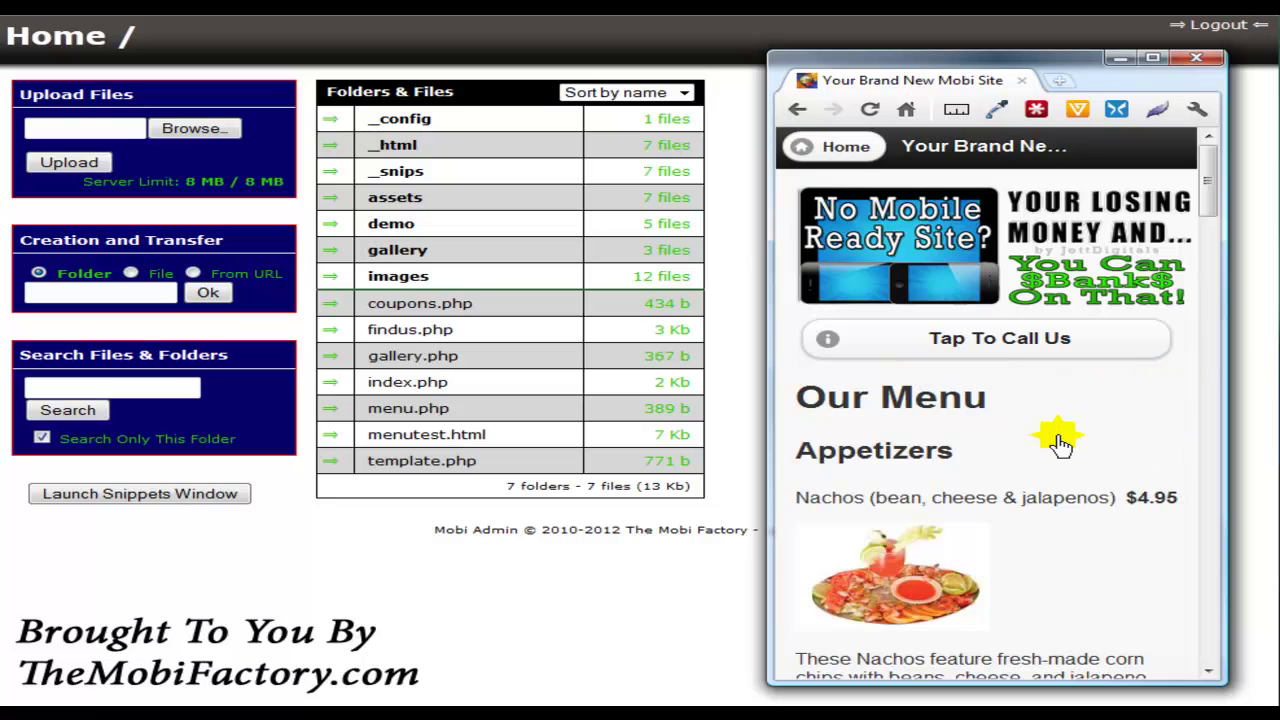
scroll(1065, 445, "down", 10)
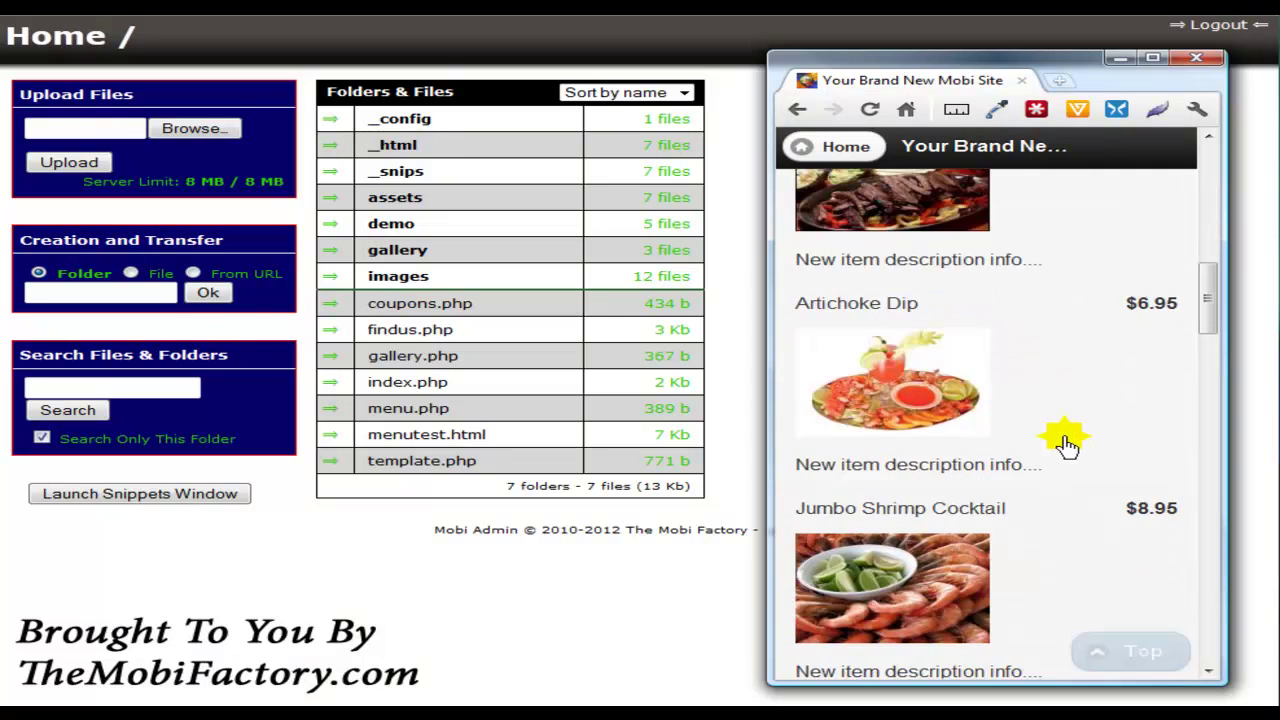
scroll(1068, 445, "up", 5)
scroll(1065, 445, "down", 4)
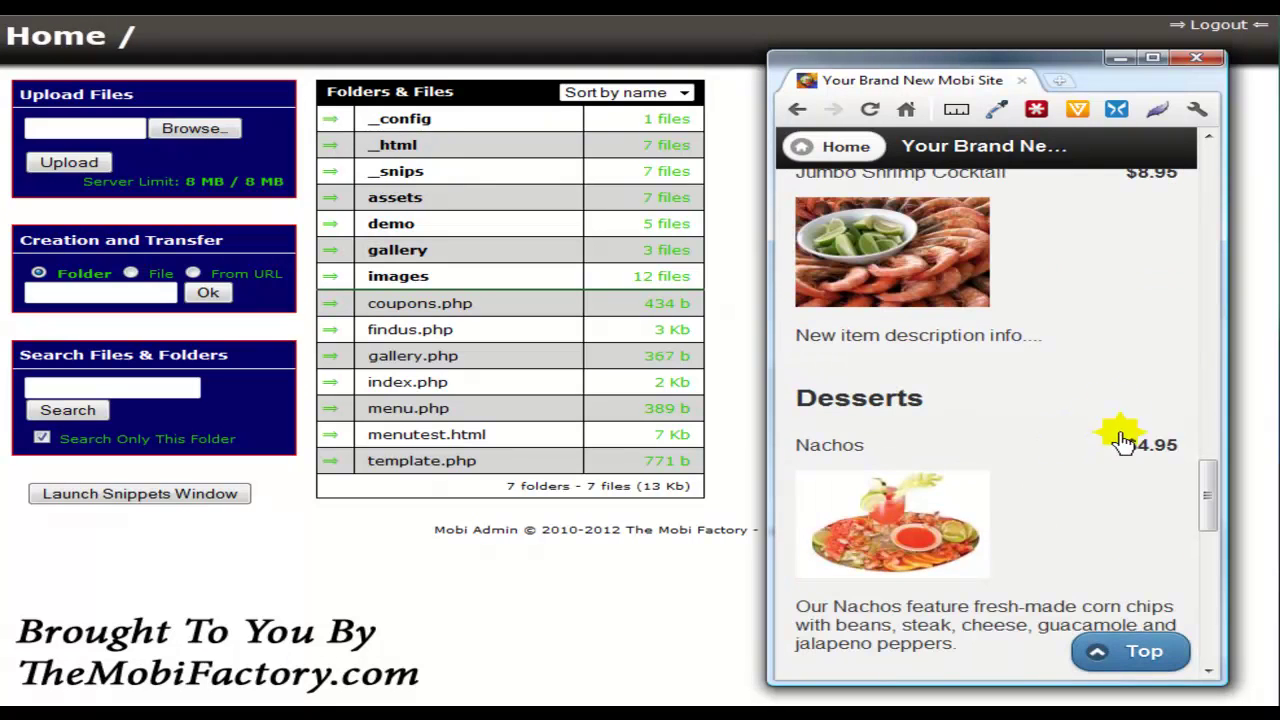
left_click(1145, 653)
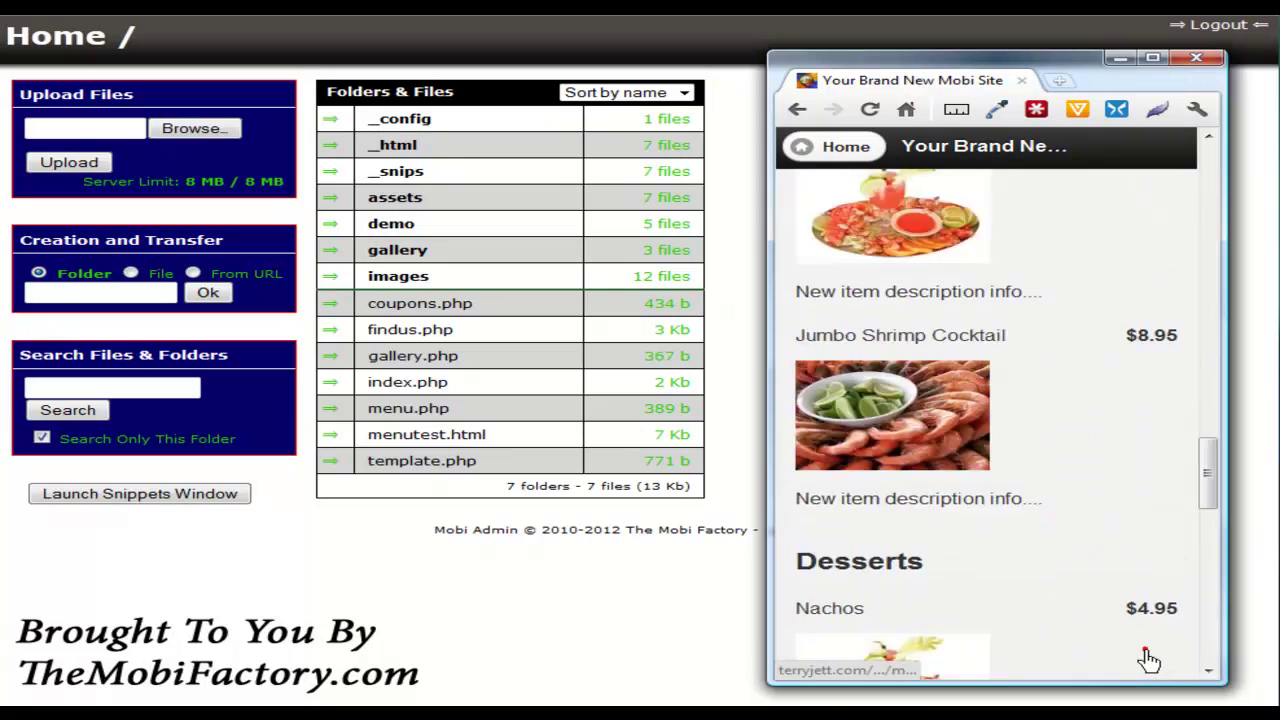
left_click(800, 145)
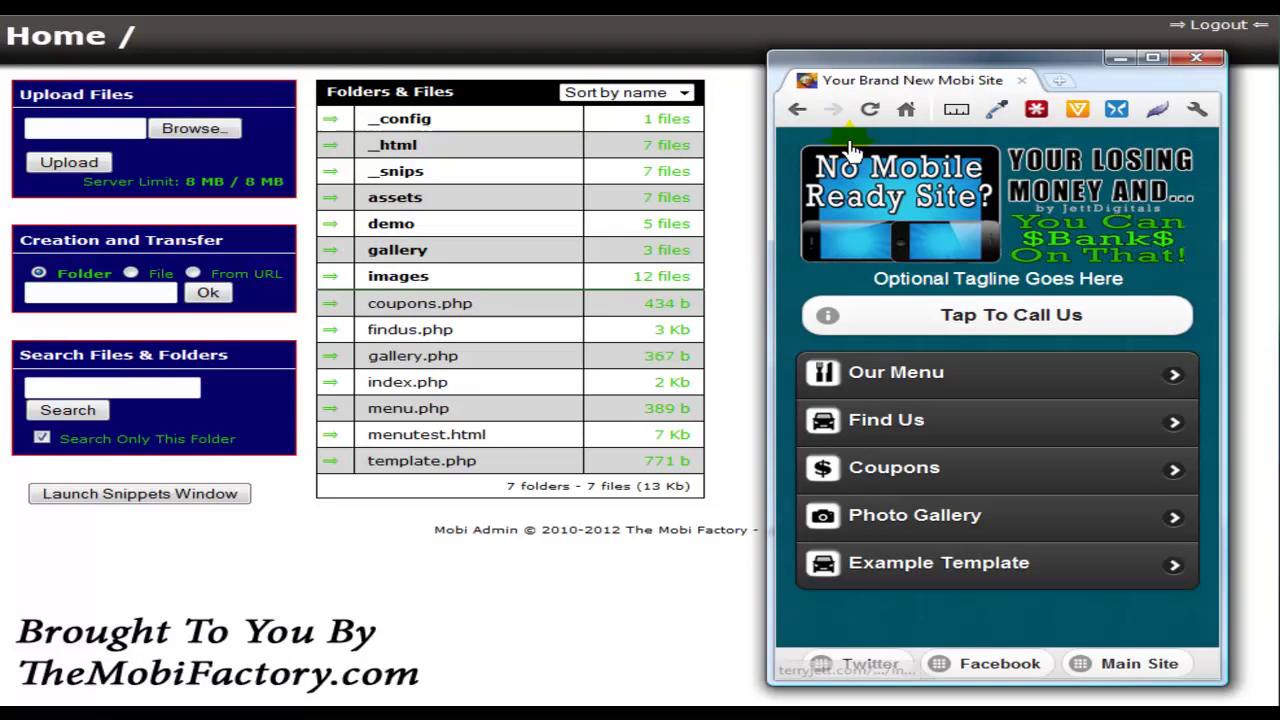
View the Find Us map and turn-by-turn directions, then return to the home page.
left_click(935, 443)
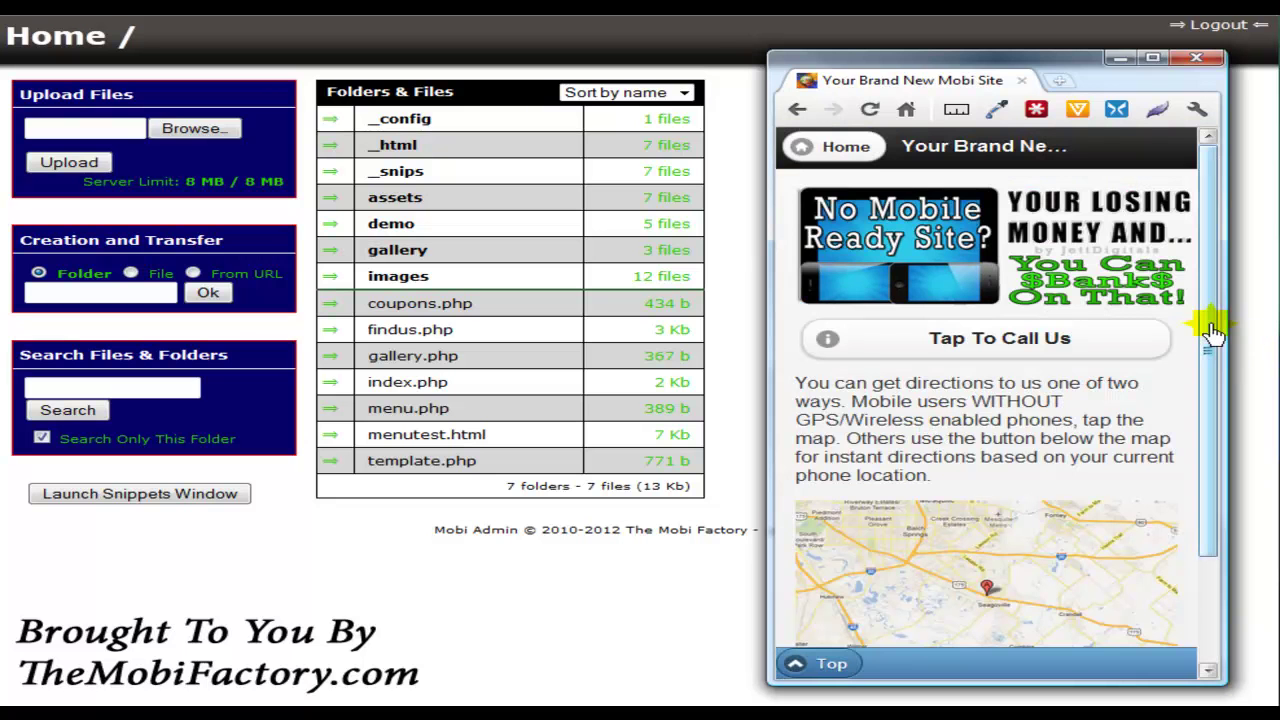
left_click_drag(1212, 333, 1203, 433)
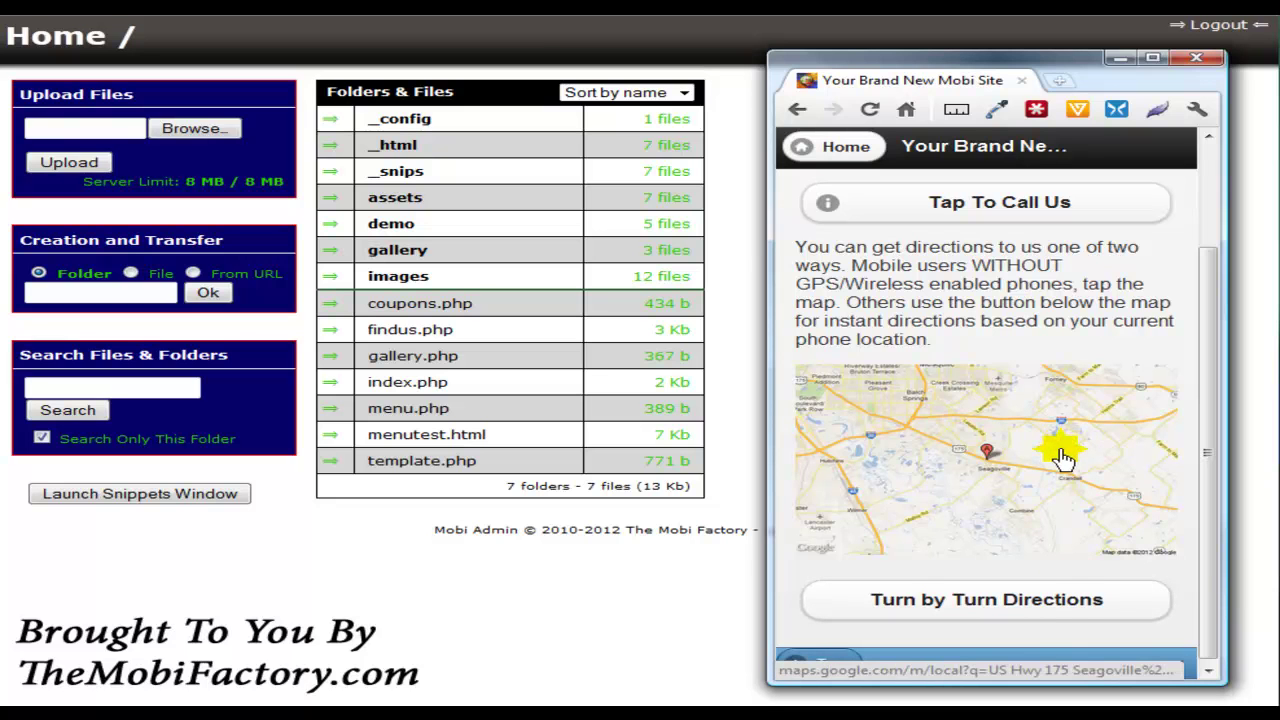
left_click(1002, 604)
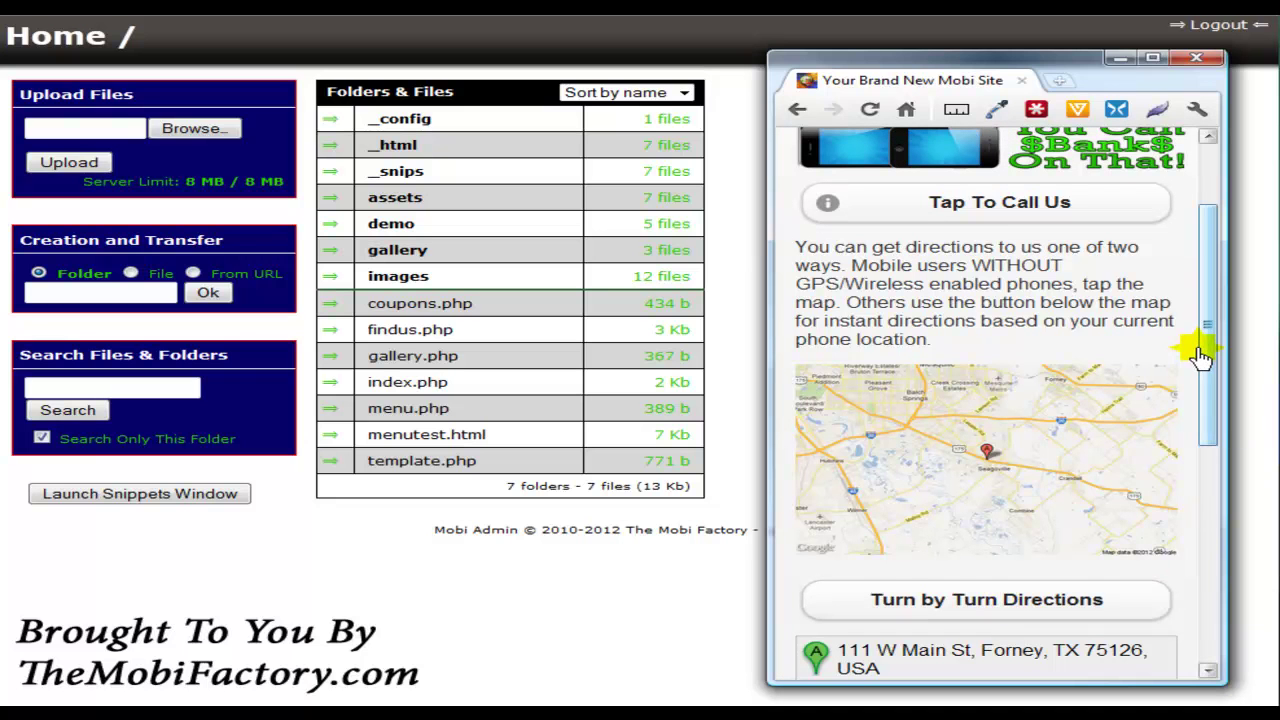
left_click_drag(1207, 355, 1203, 408)
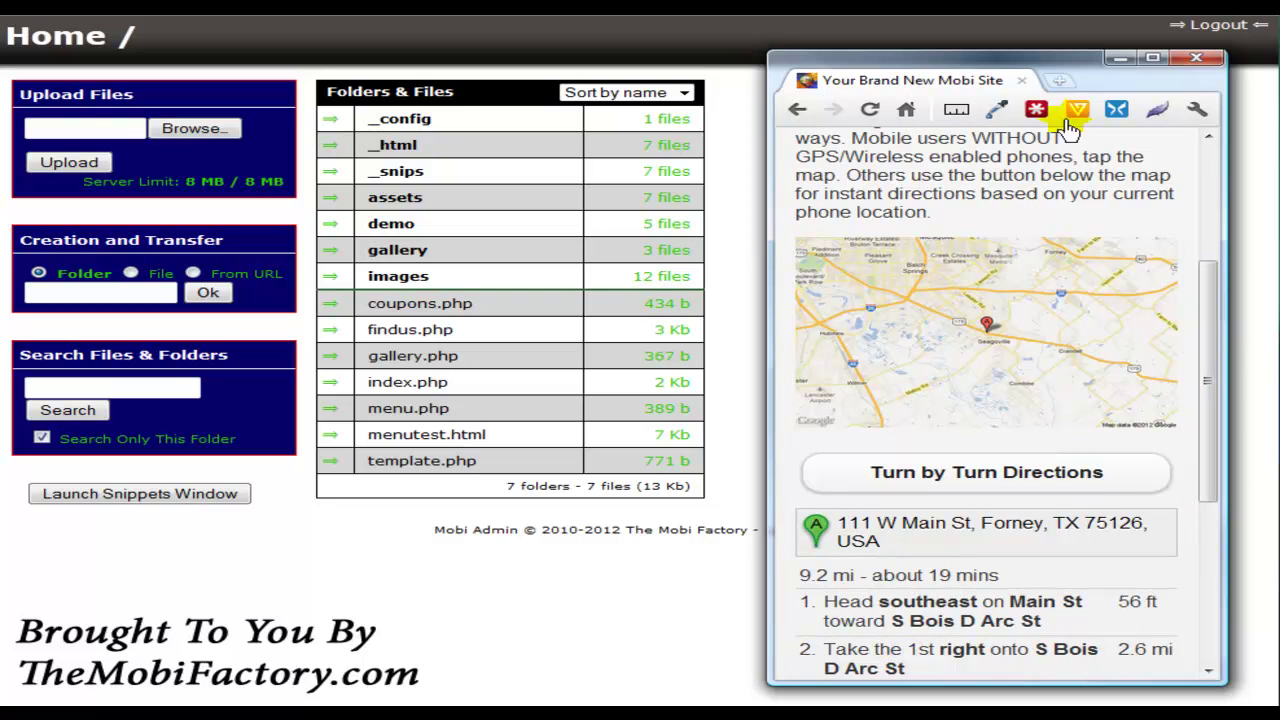
left_click_drag(1214, 392, 1212, 272)
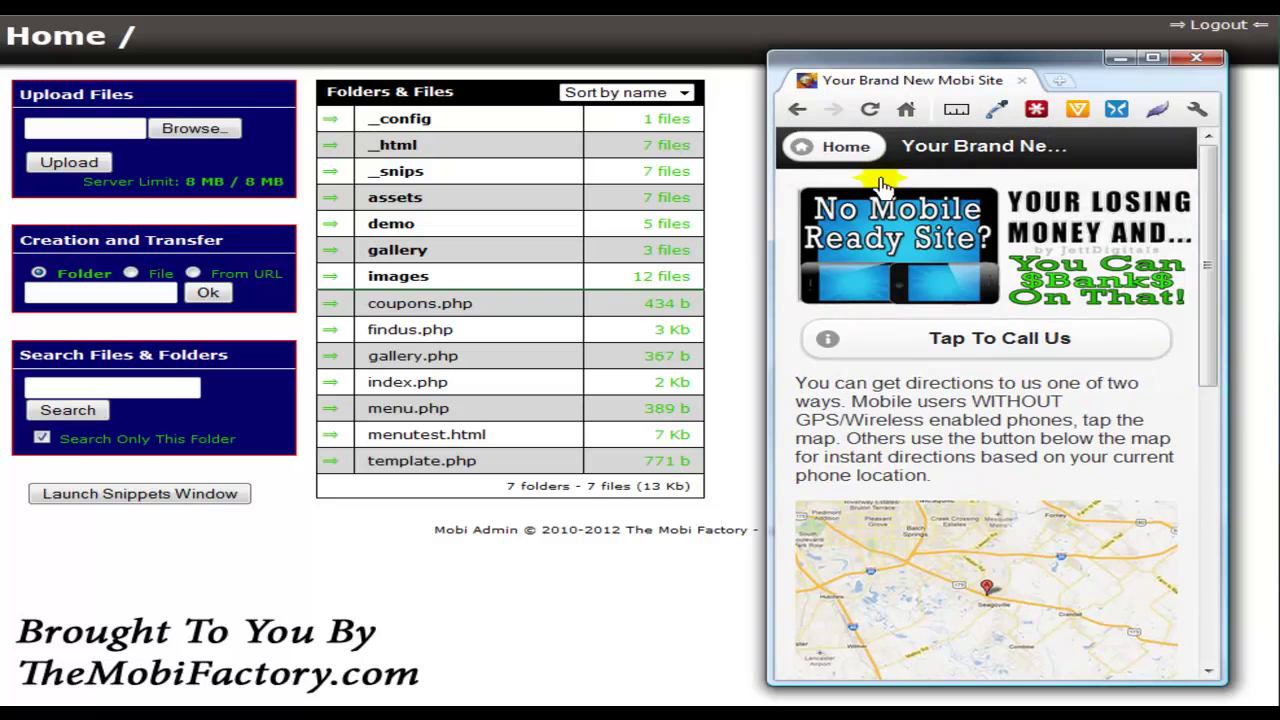
left_click(829, 143)
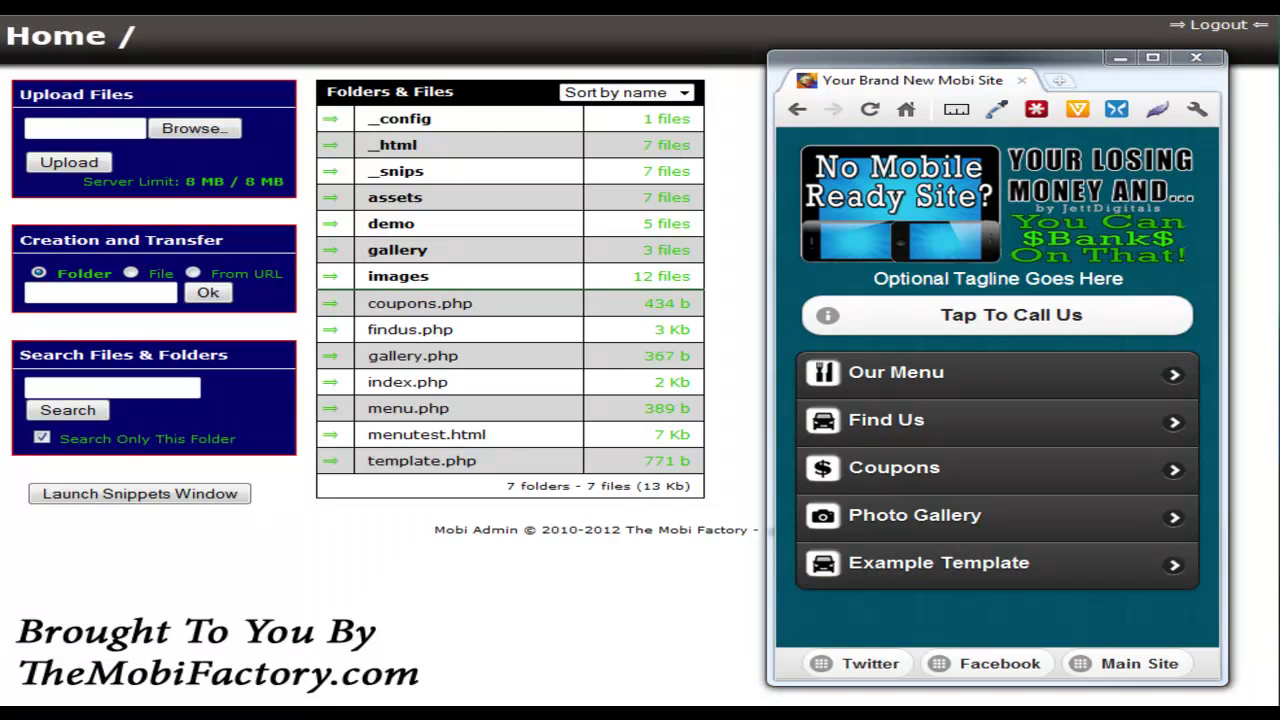
Browse the Coupons page and return to the home page.
left_click(930, 485)
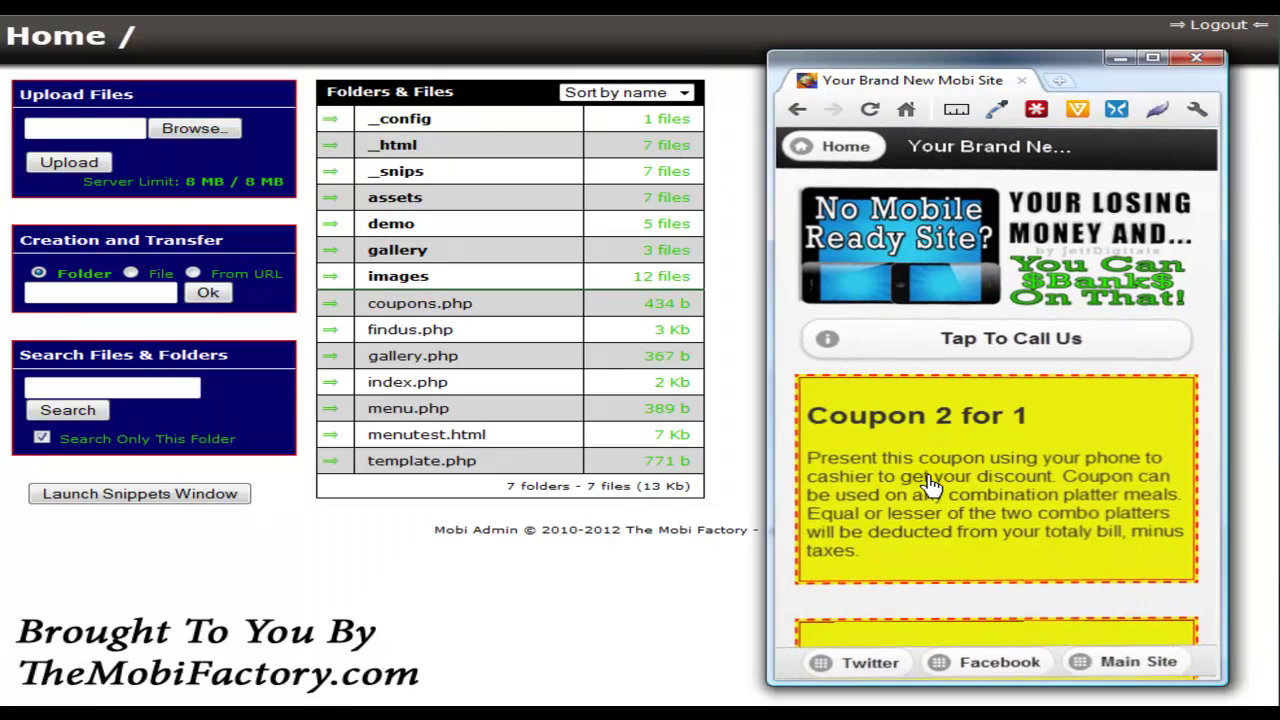
left_click_drag(1214, 325, 1211, 477)
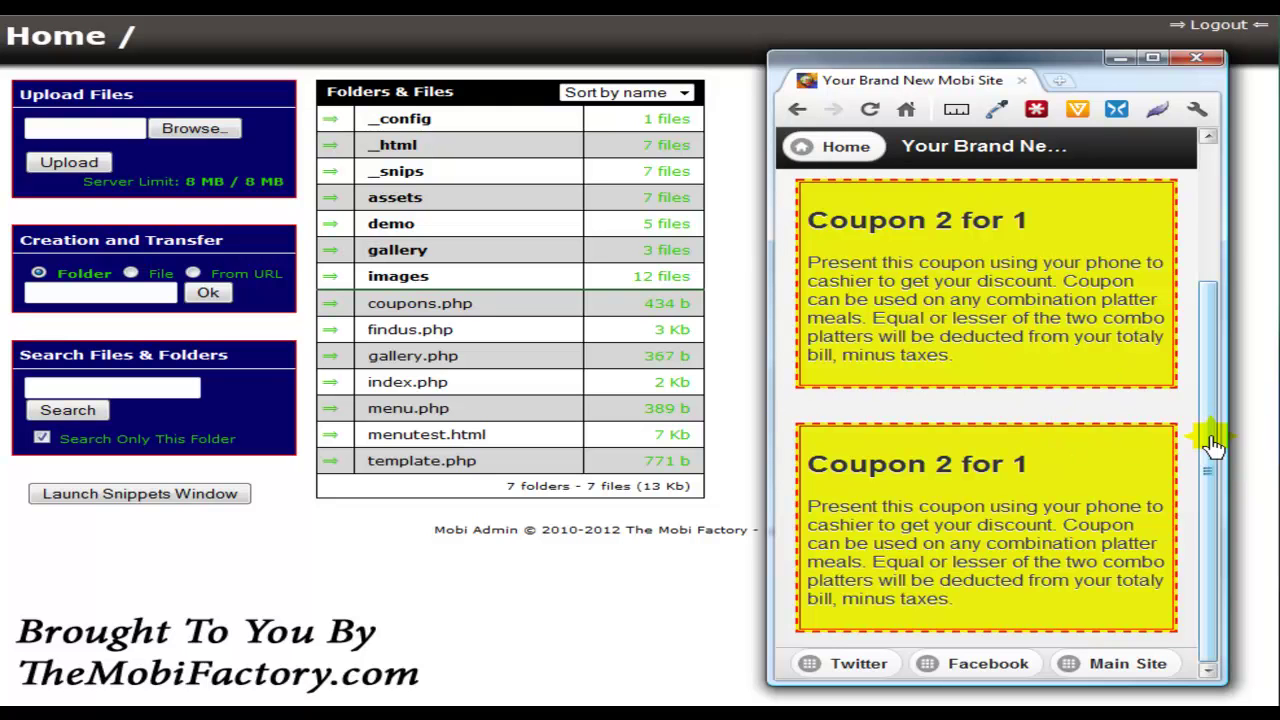
left_click_drag(1214, 434, 1236, 290)
left_click(848, 146)
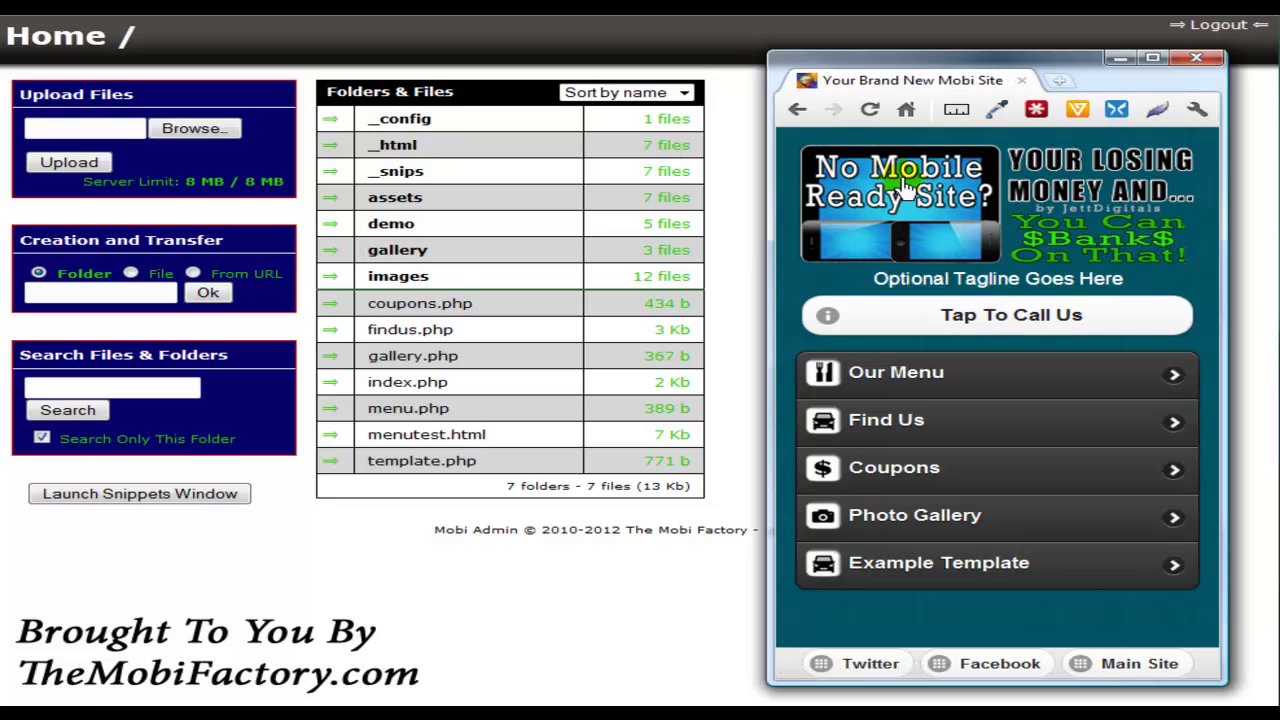
Open the Photo Gallery, widen the preview to enlarge images, then narrow it to phone width.
left_click(985, 517)
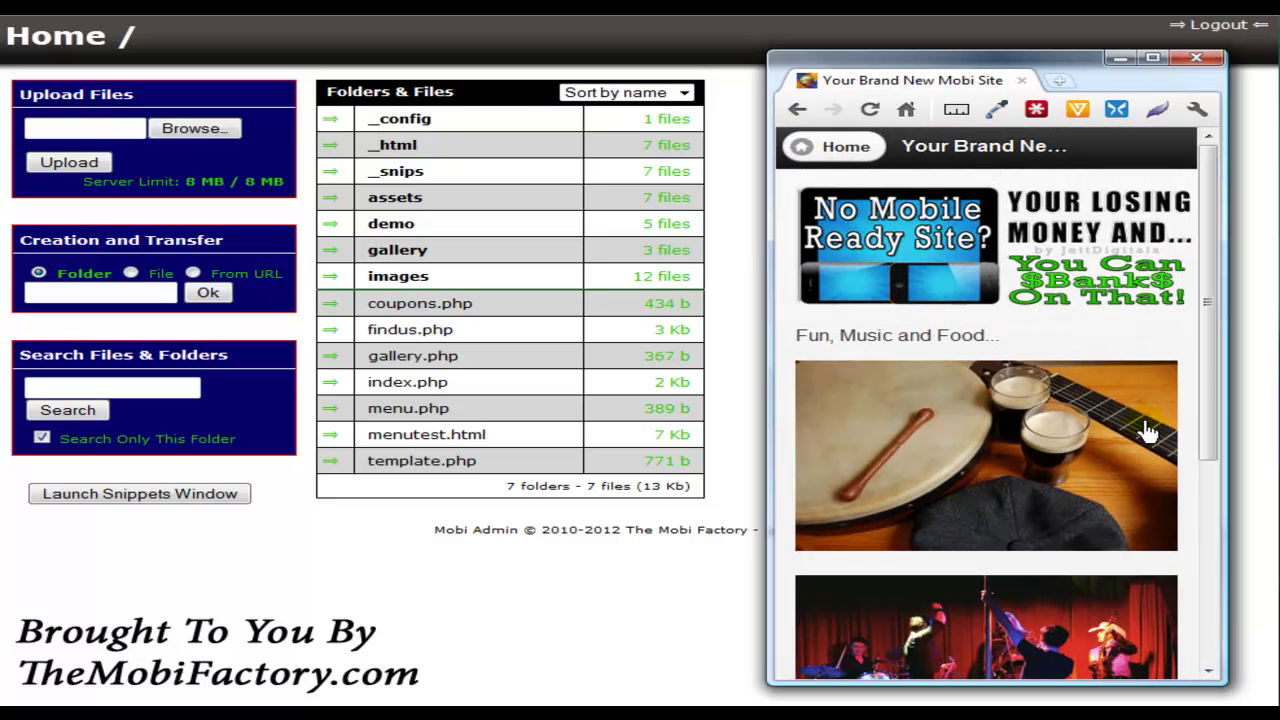
left_click_drag(1212, 408, 1190, 490)
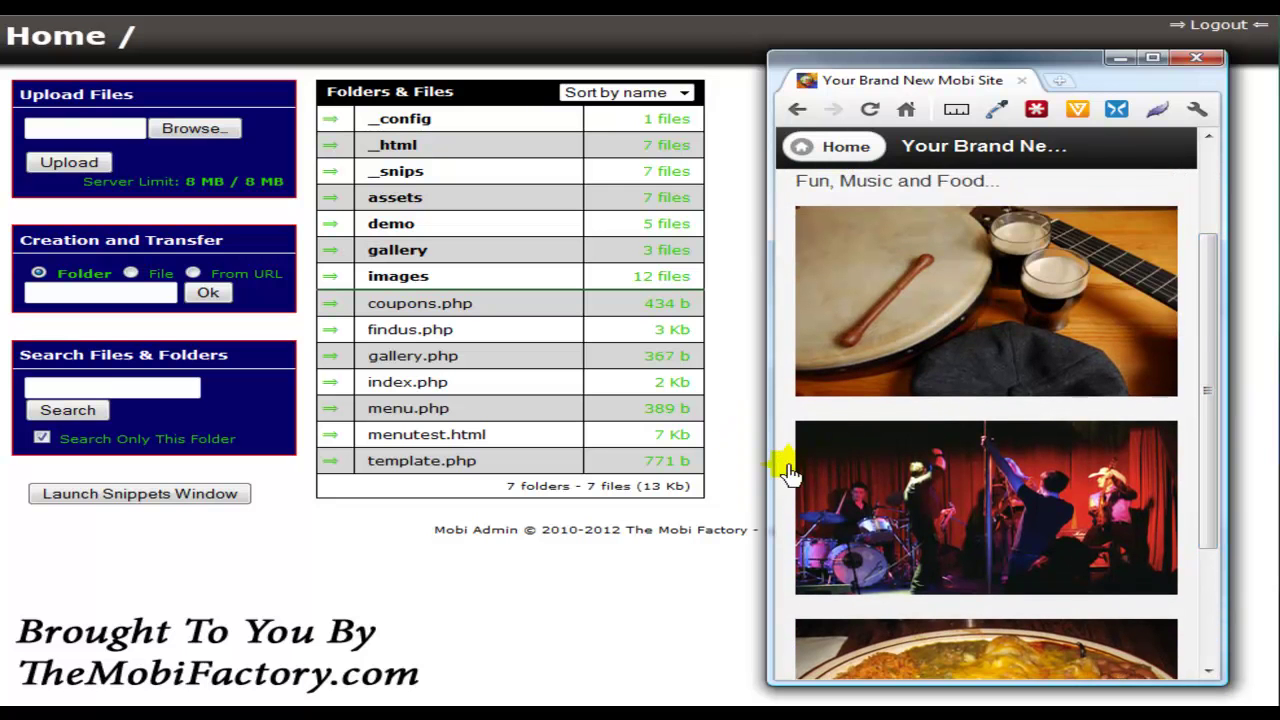
left_click_drag(770, 468, 310, 466)
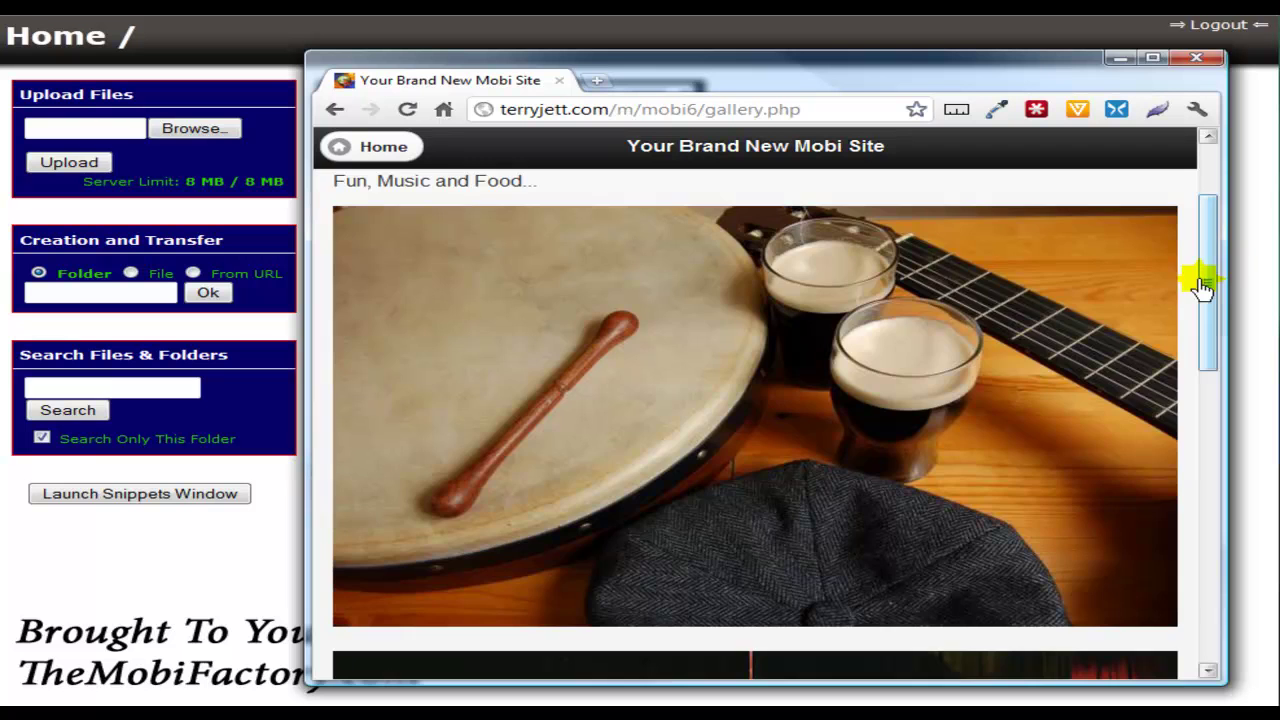
left_click_drag(1206, 284, 1251, 206)
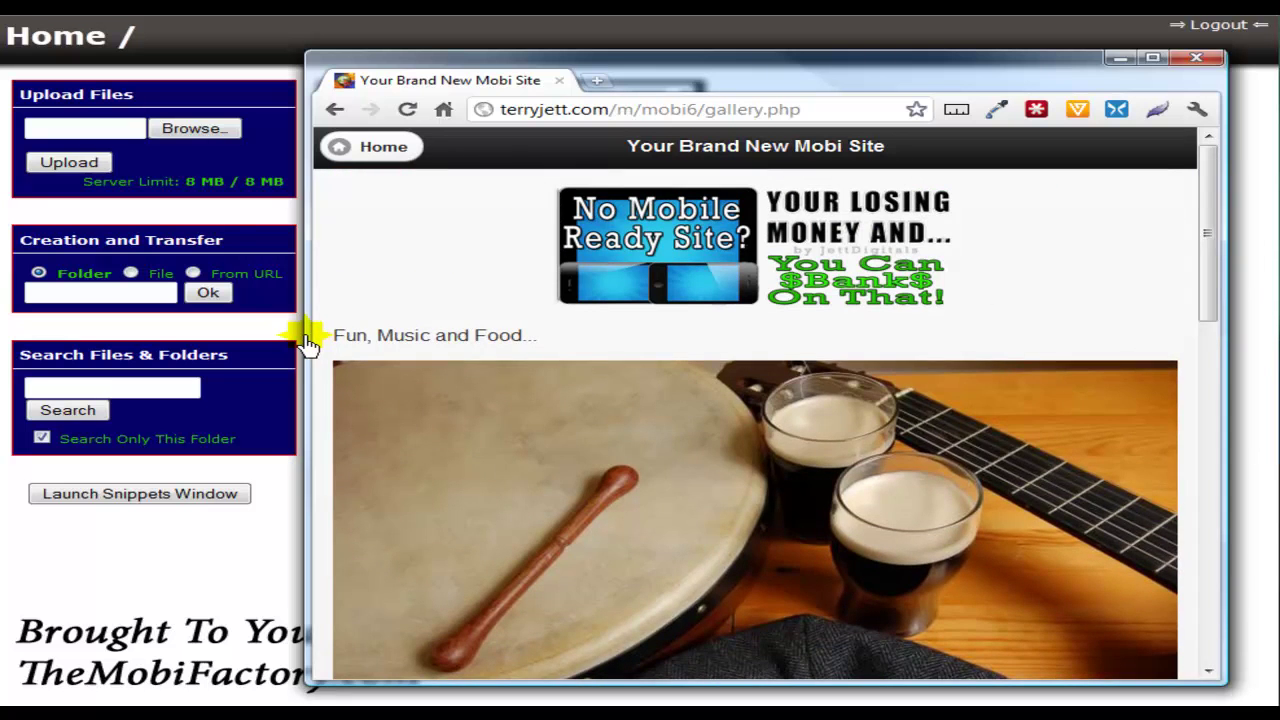
left_click_drag(305, 340, 780, 343)
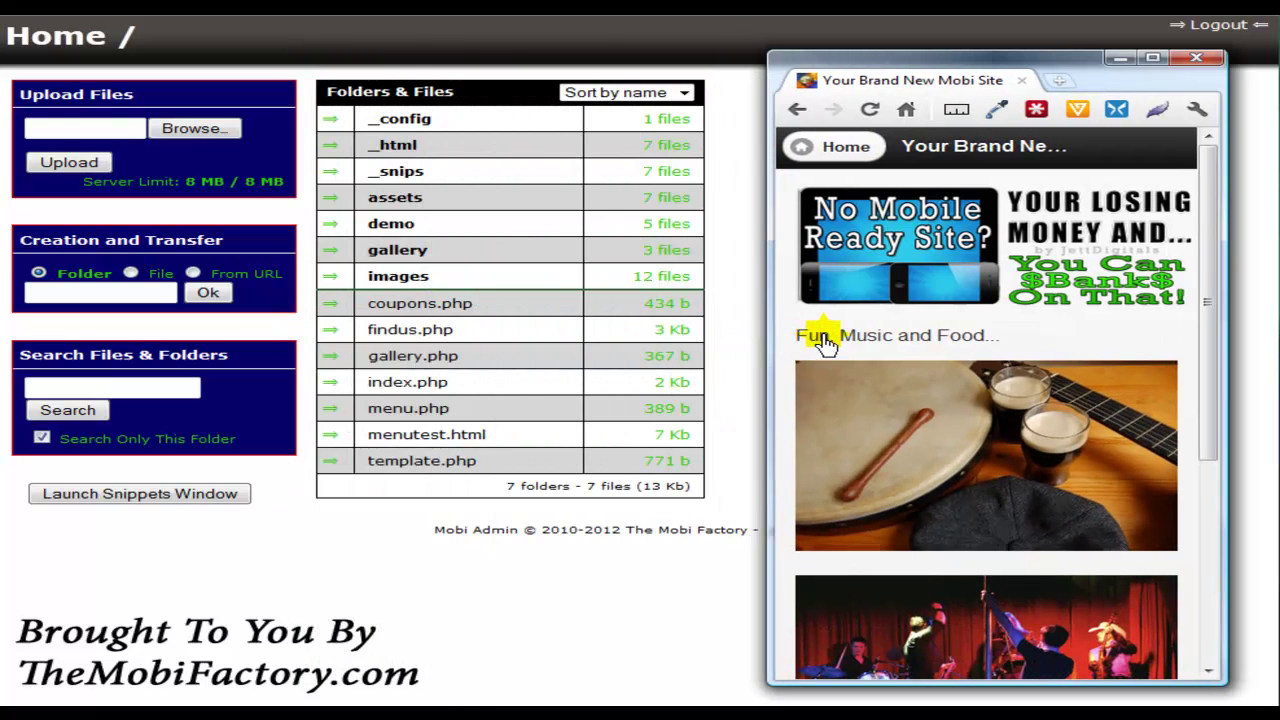
View the Example Template page, return home, and close the mobile preview window.
left_click(857, 146)
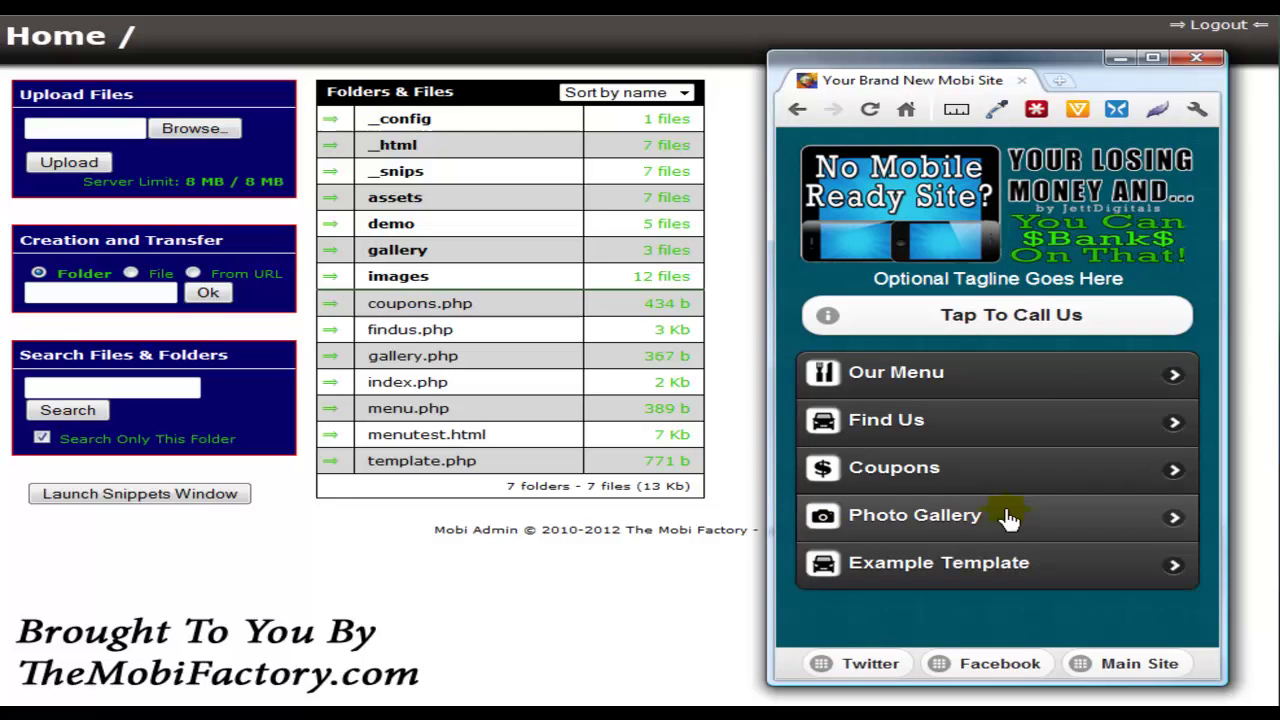
left_click(957, 568)
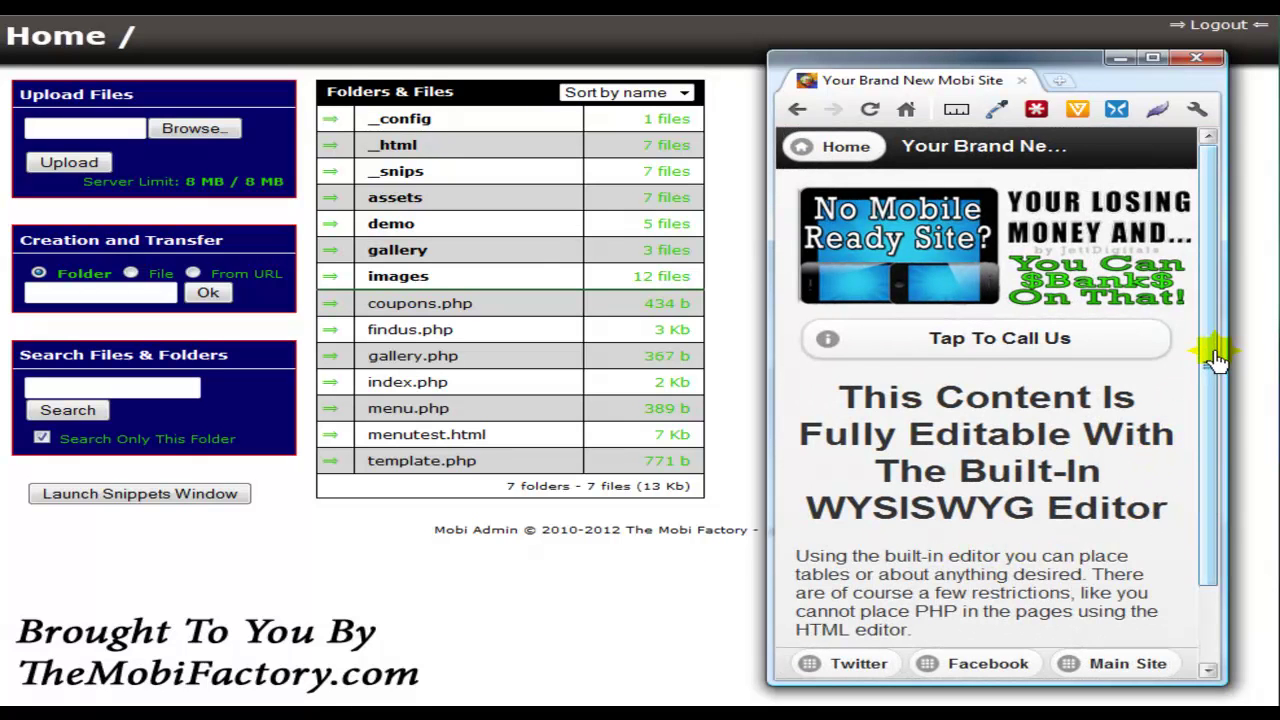
left_click_drag(1213, 352, 1211, 529)
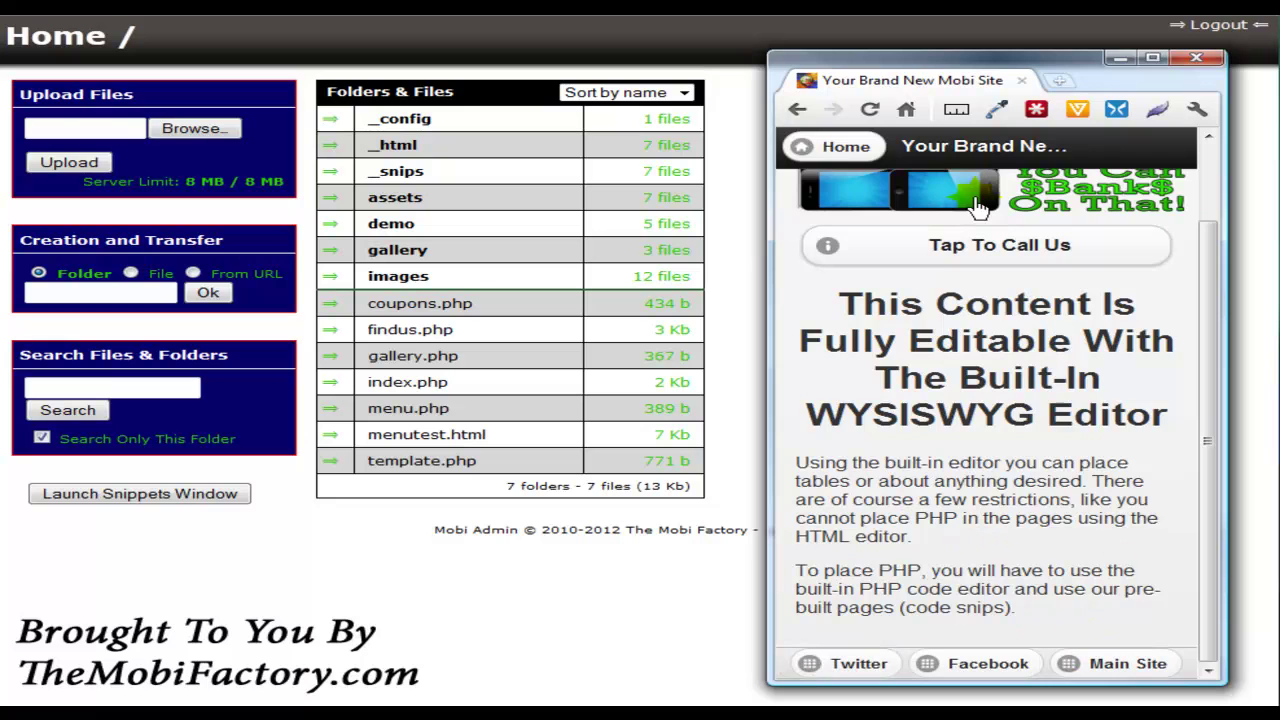
left_click(840, 145)
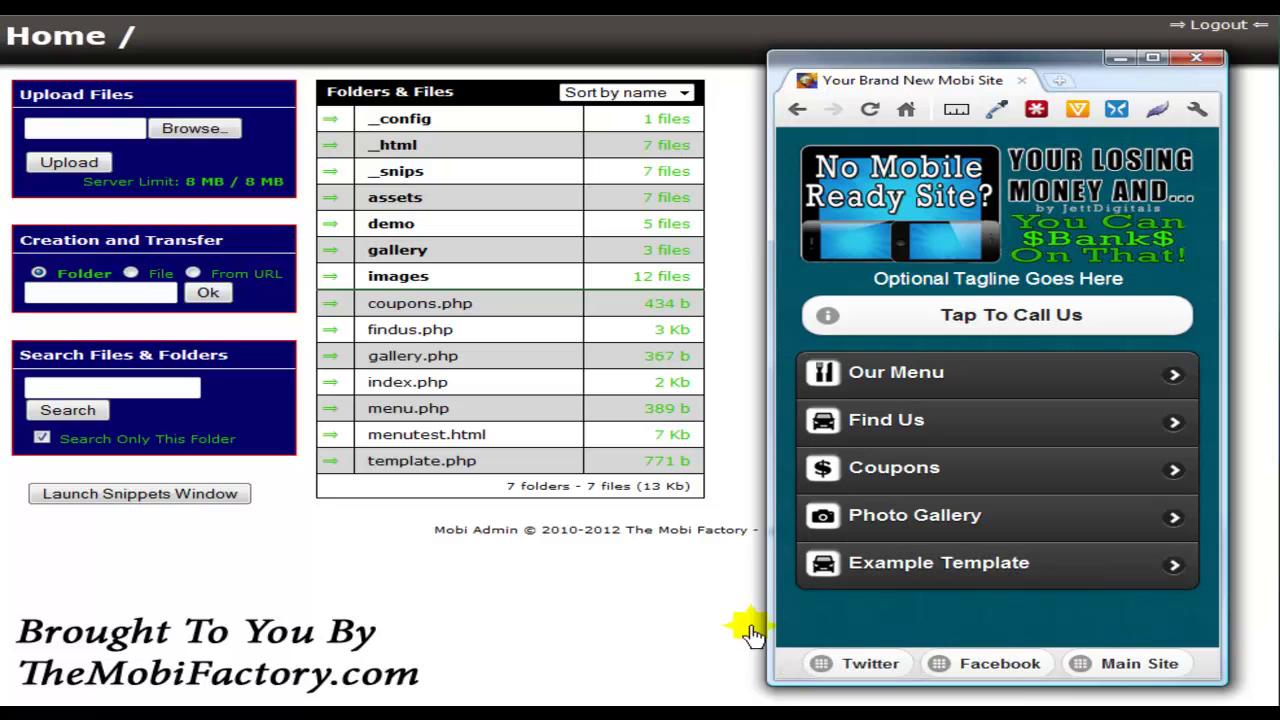
left_click(800, 651)
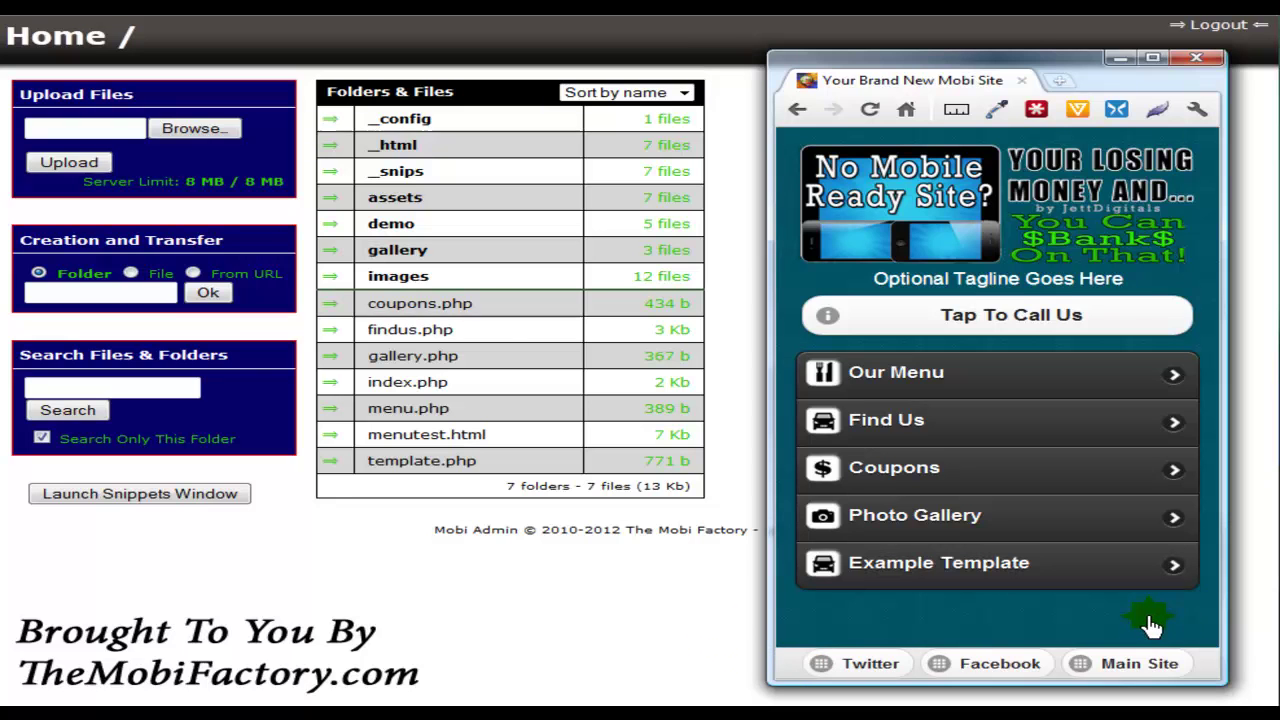
left_click(667, 38)
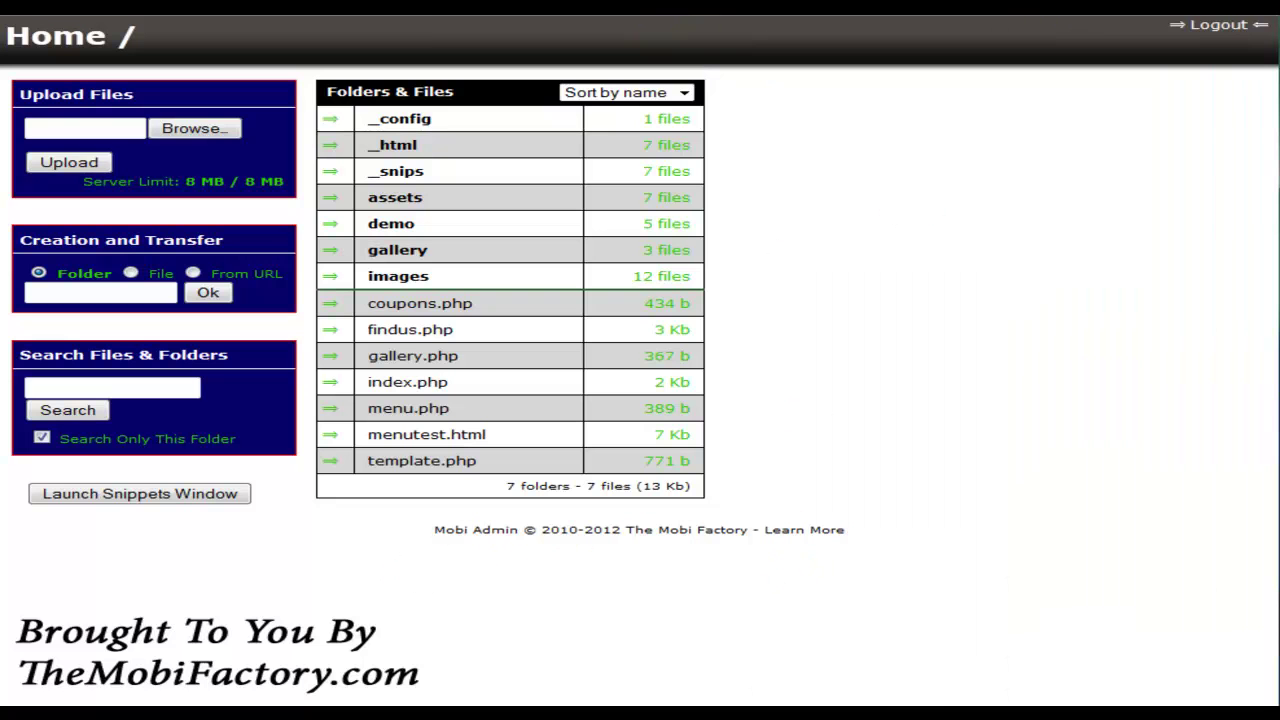
left_click(148, 496)
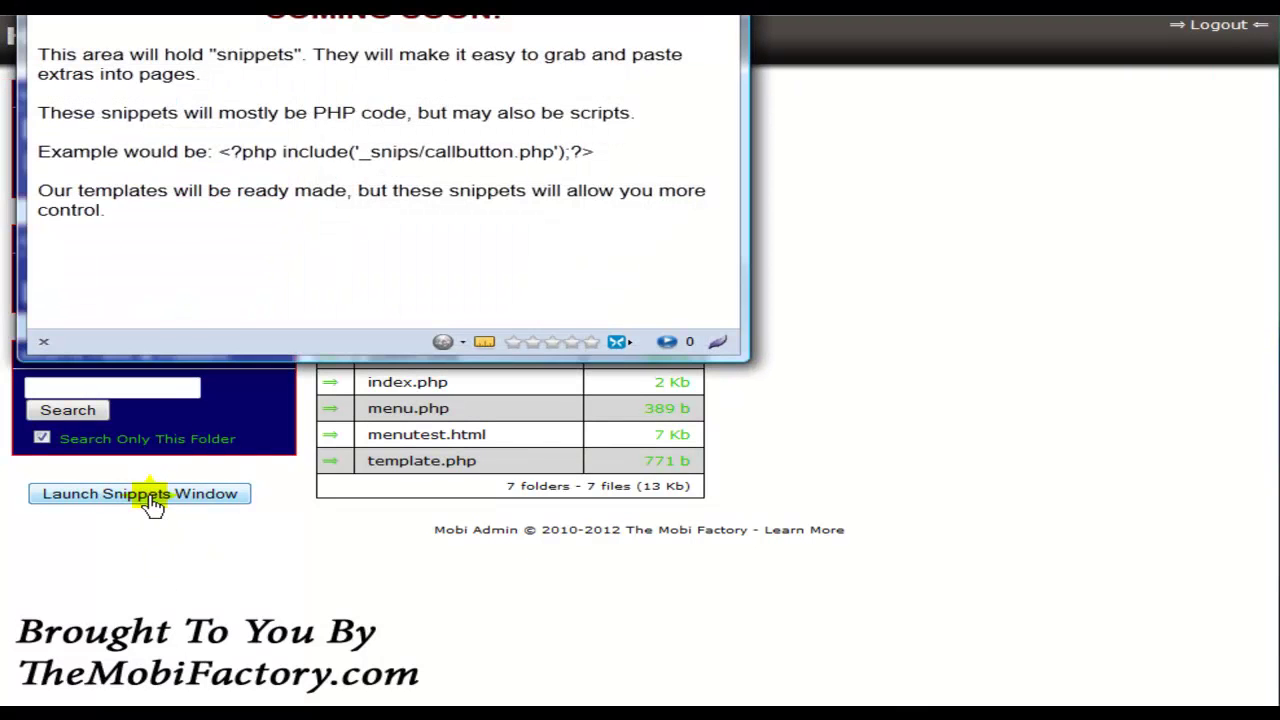
left_click_drag(464, 2, 610, 108)
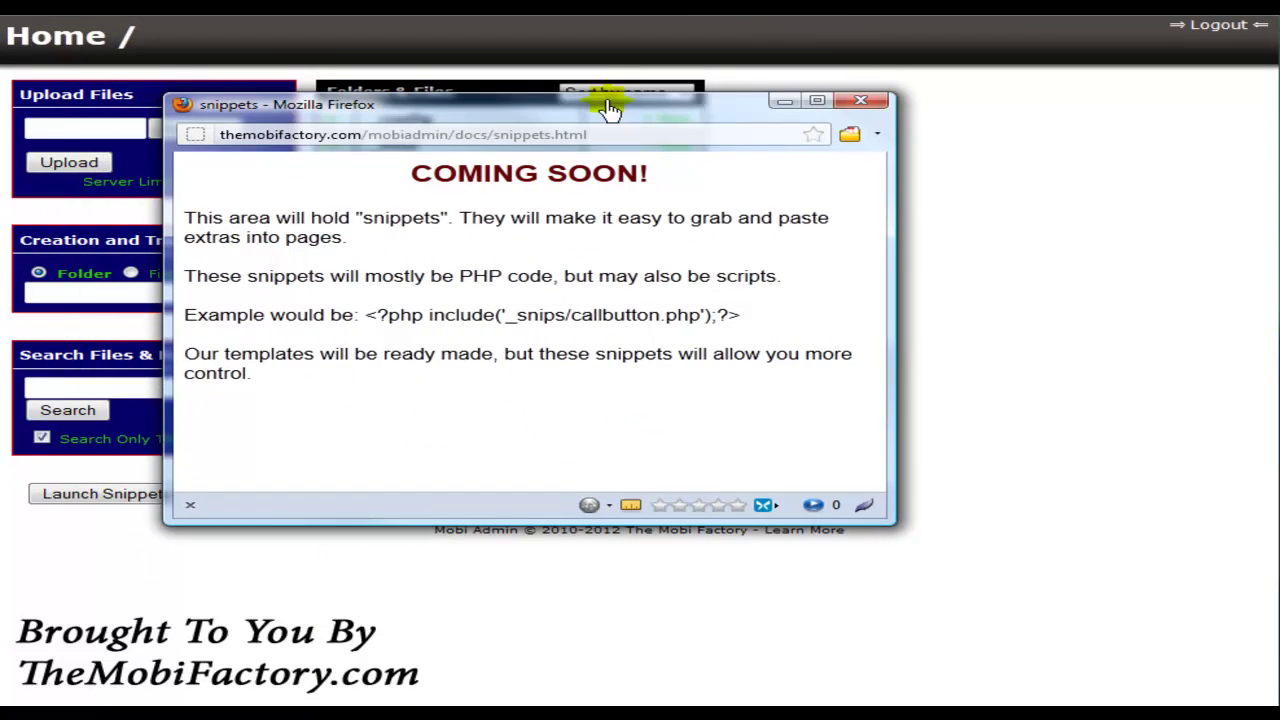
key("alt+Tab")
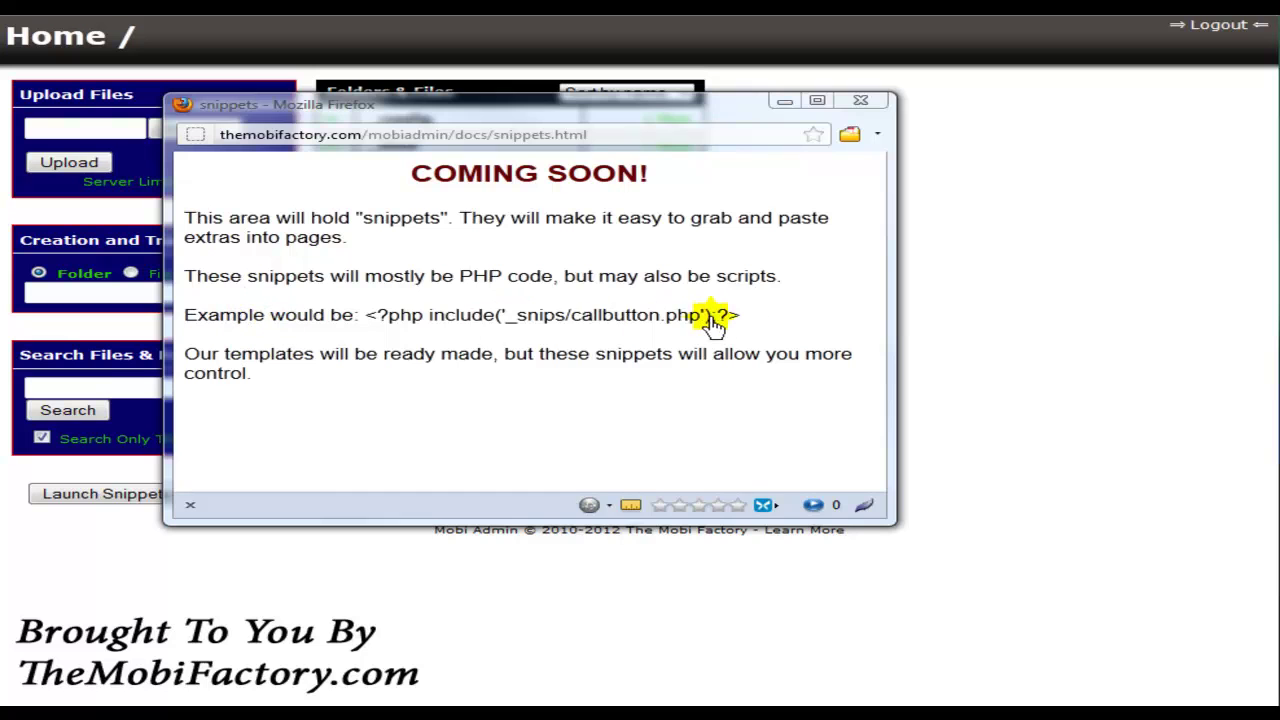
left_click_drag(748, 322, 378, 322)
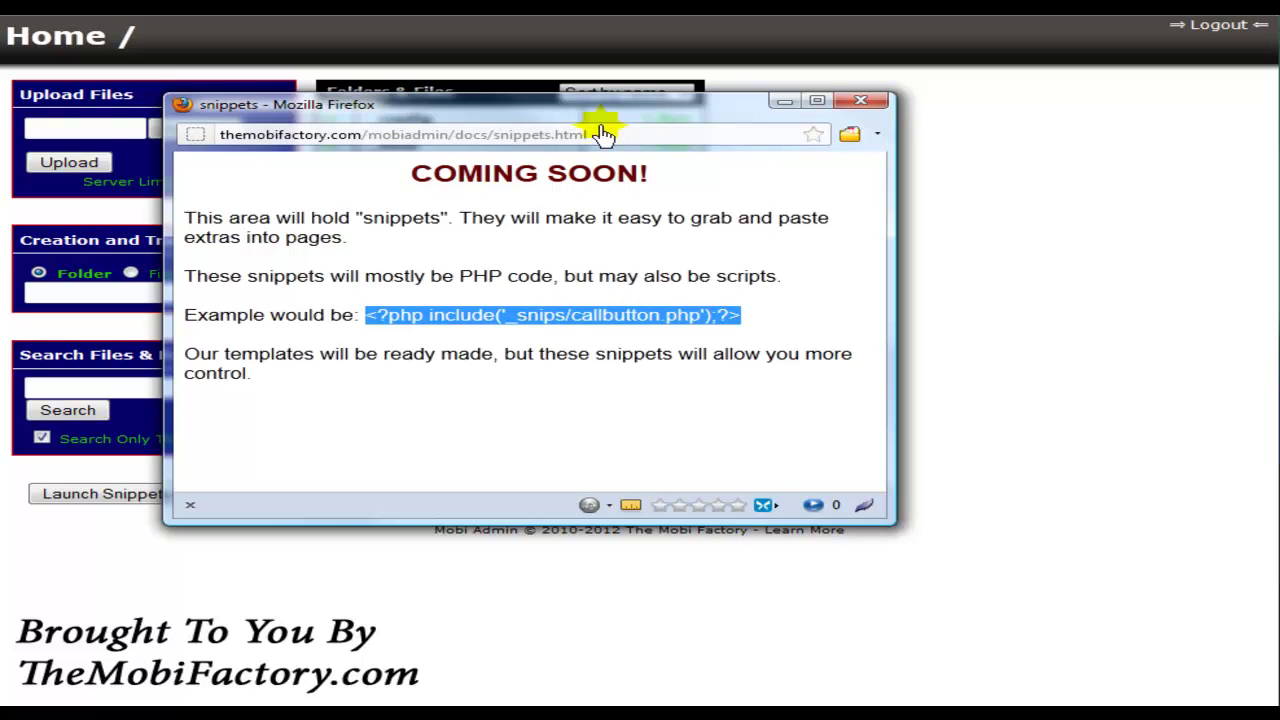
left_click(859, 104)
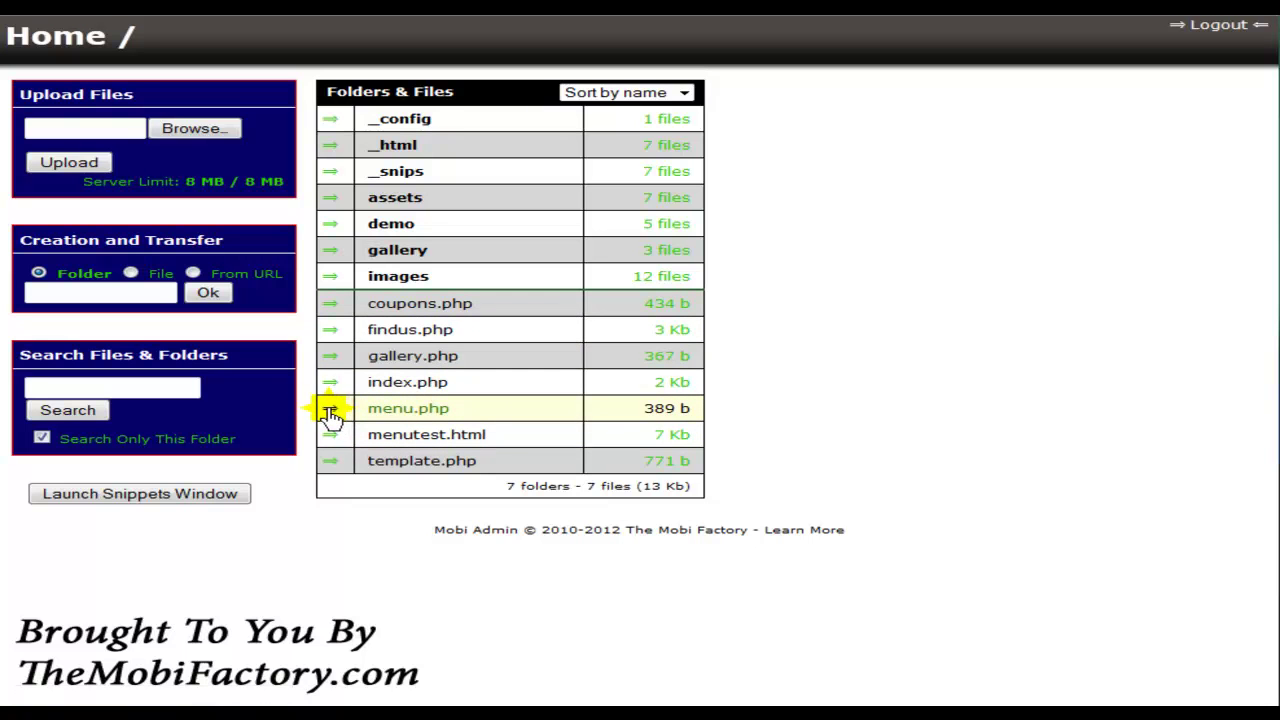
left_click(333, 306)
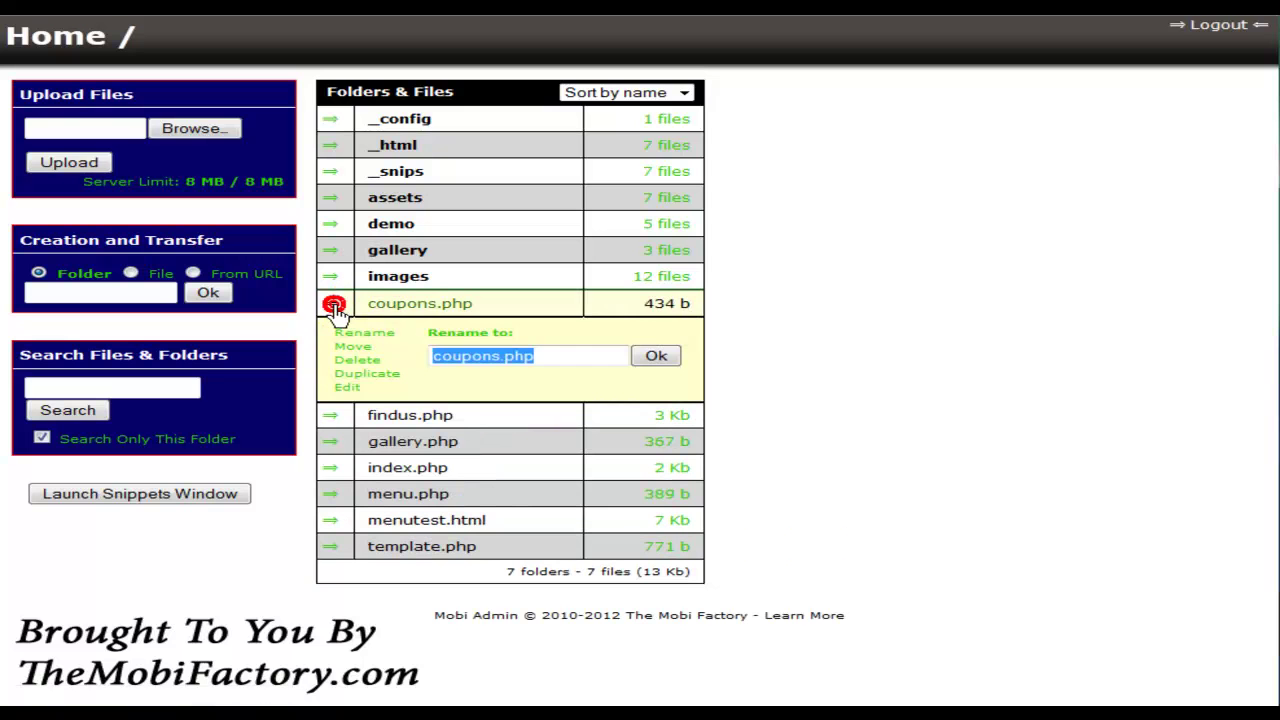
left_click(347, 389)
left_click(533, 360)
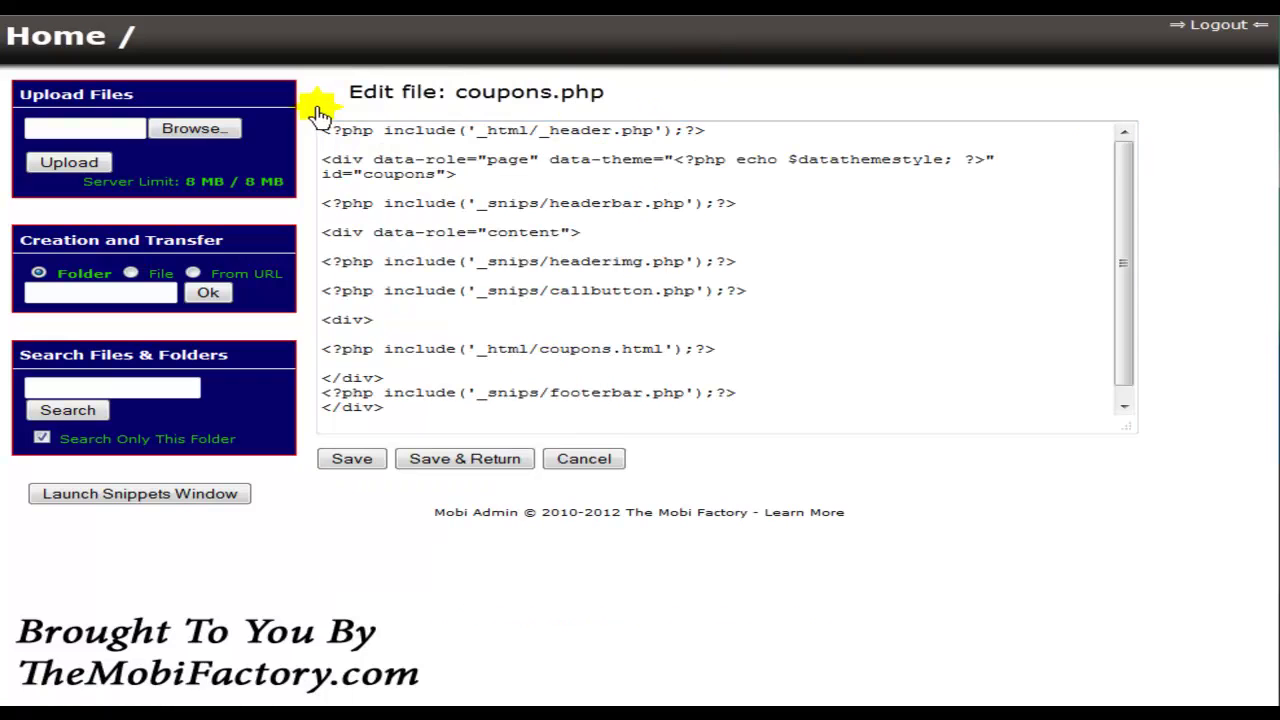
left_click(801, 404)
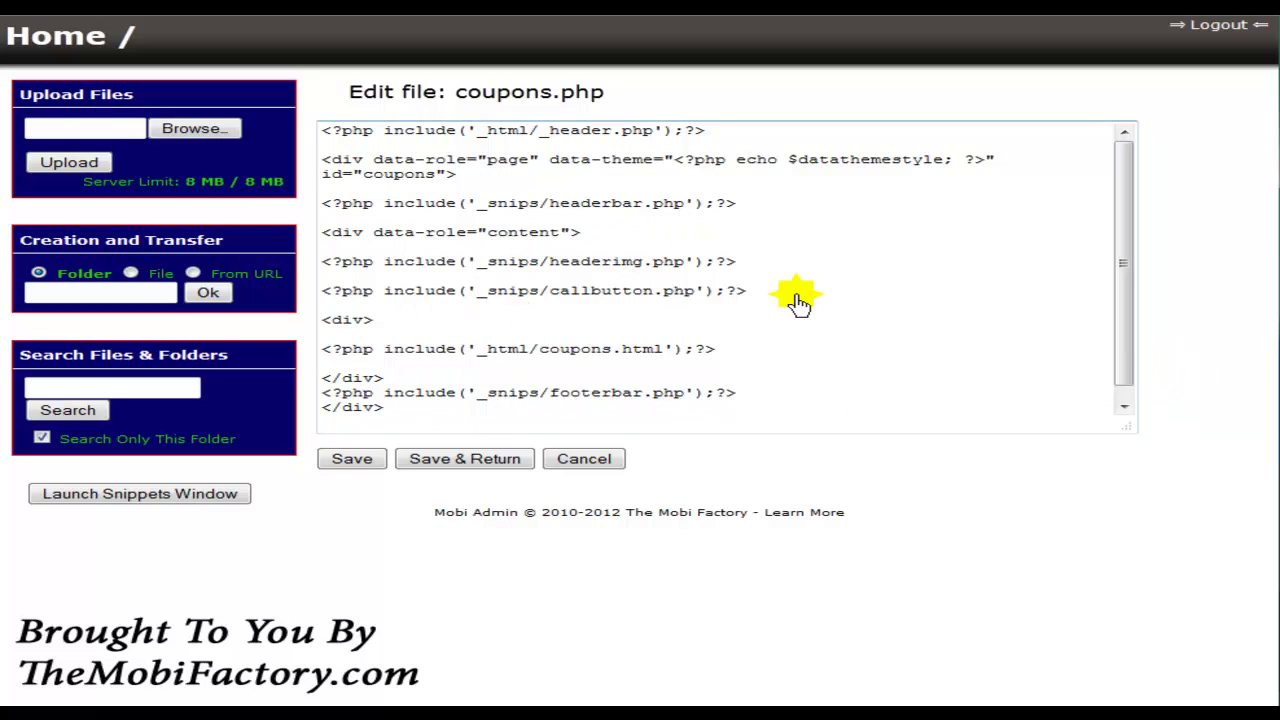
left_click_drag(750, 292, 313, 293)
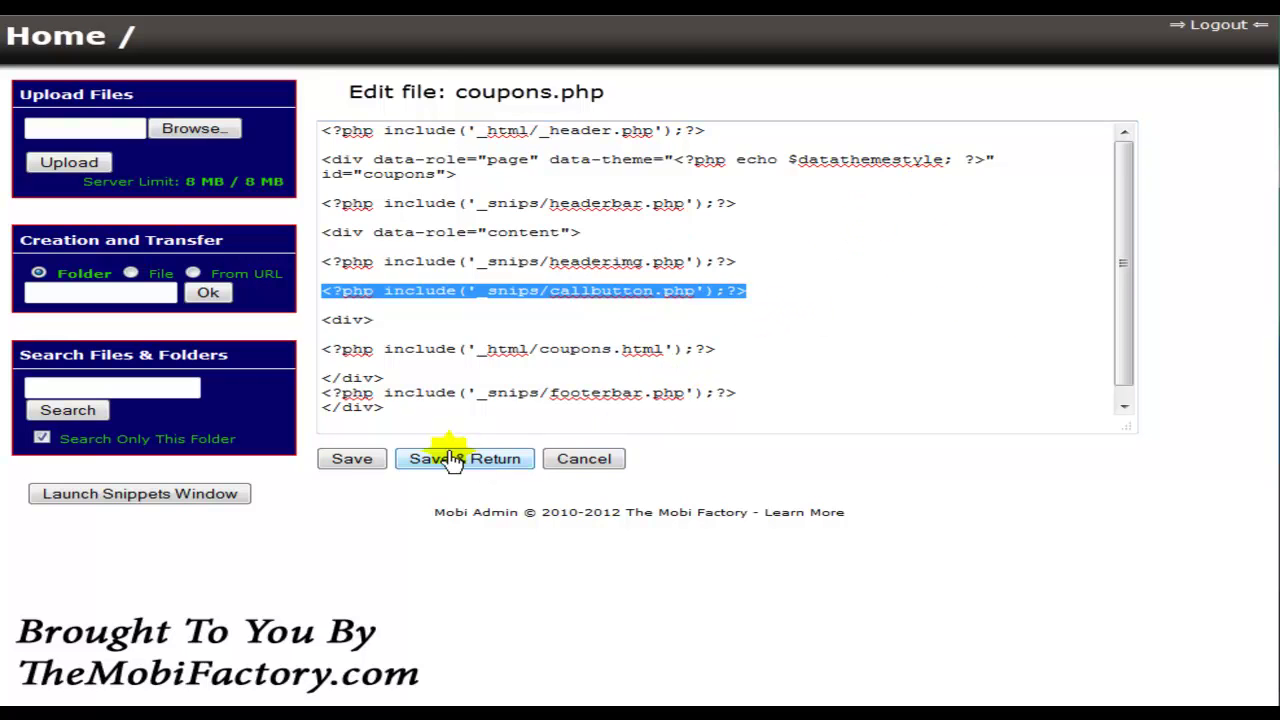
left_click(580, 460)
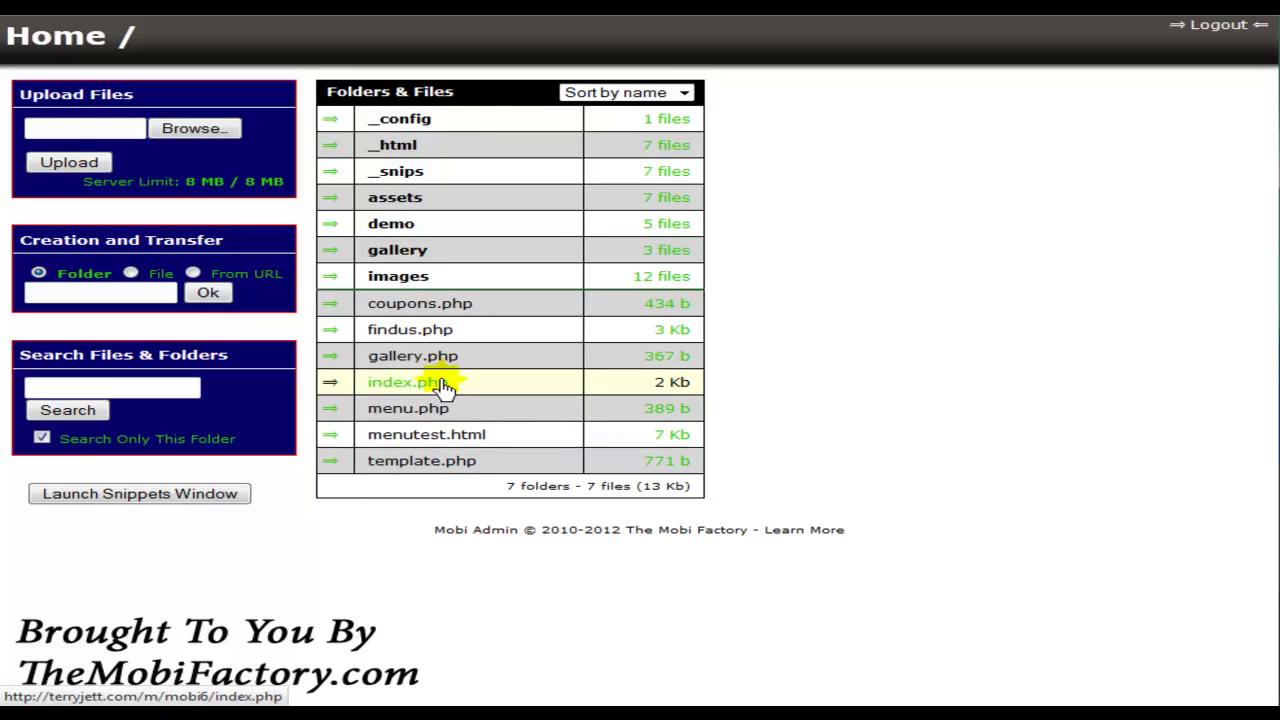
Open coupons.html from the _html folder in the visual editor.
left_click(398, 148)
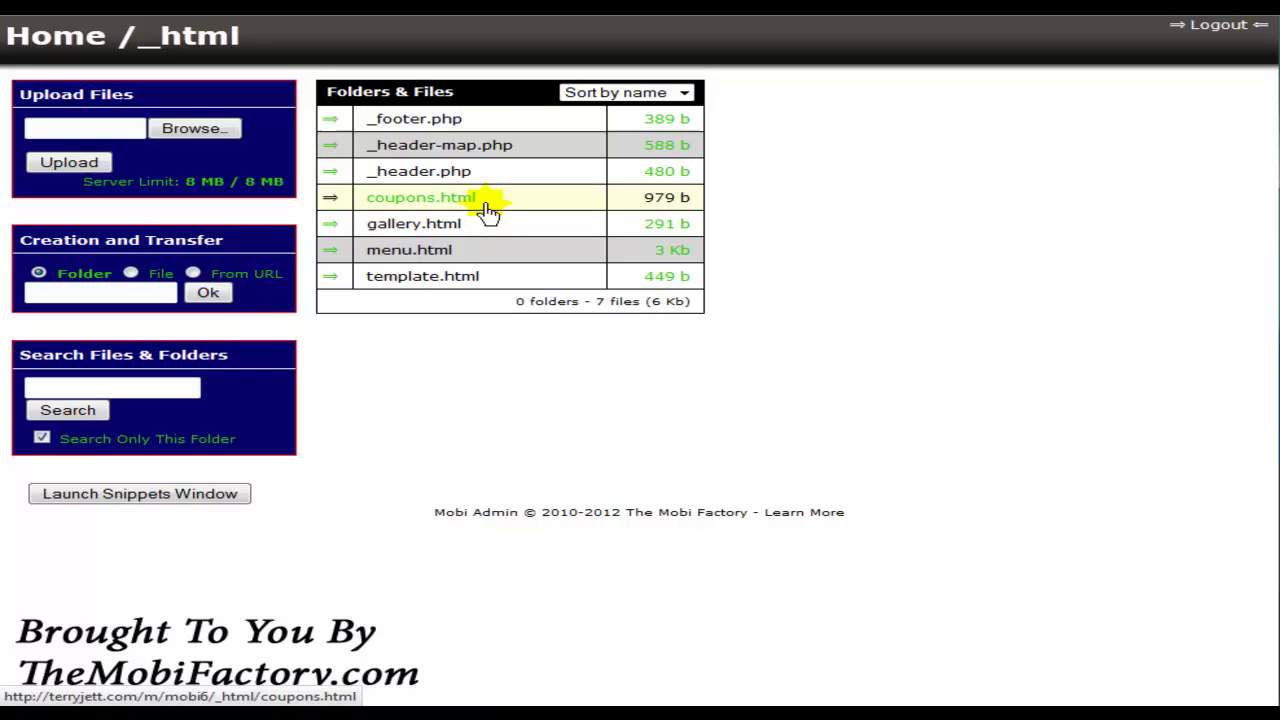
left_click(331, 203)
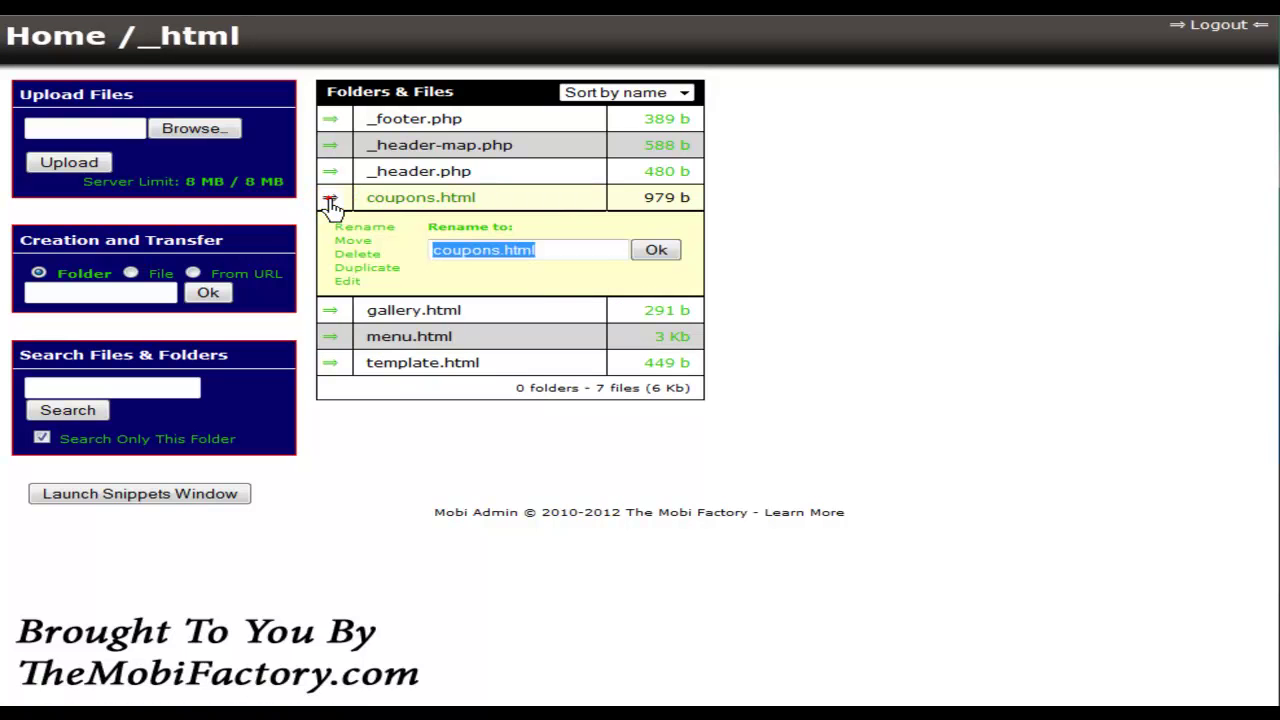
left_click(347, 282)
left_click(511, 251)
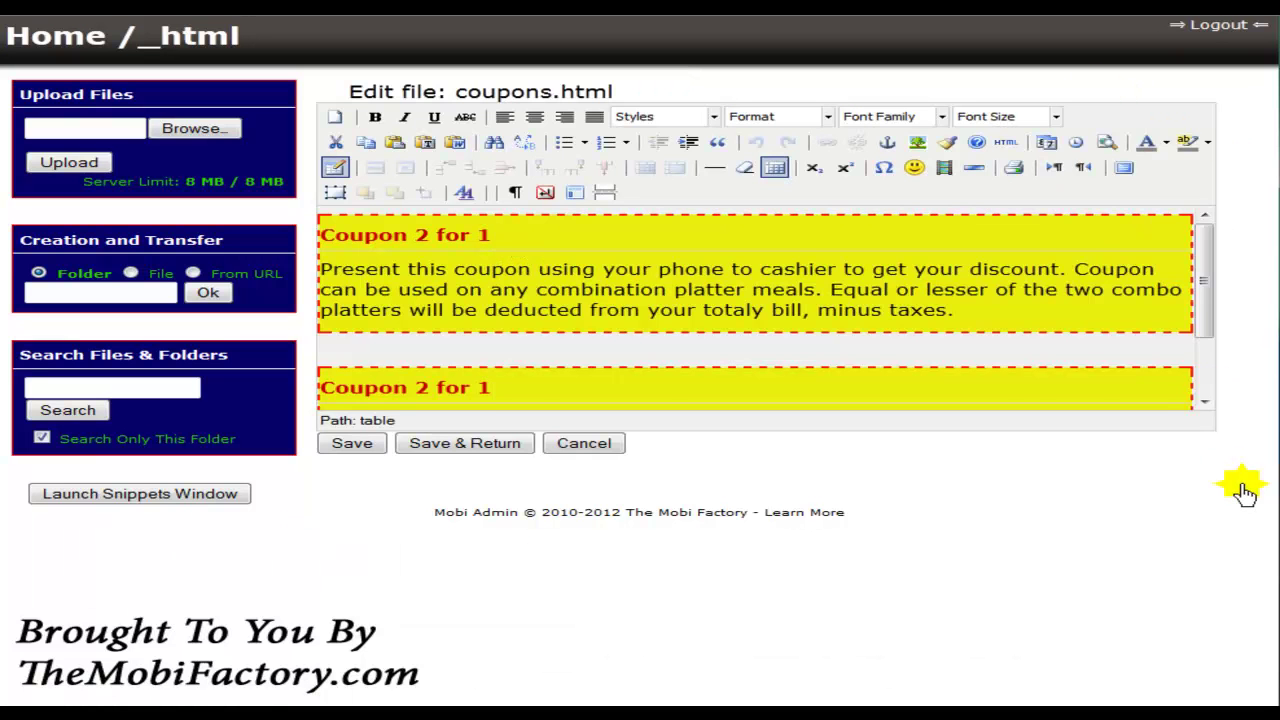
left_click(1124, 167)
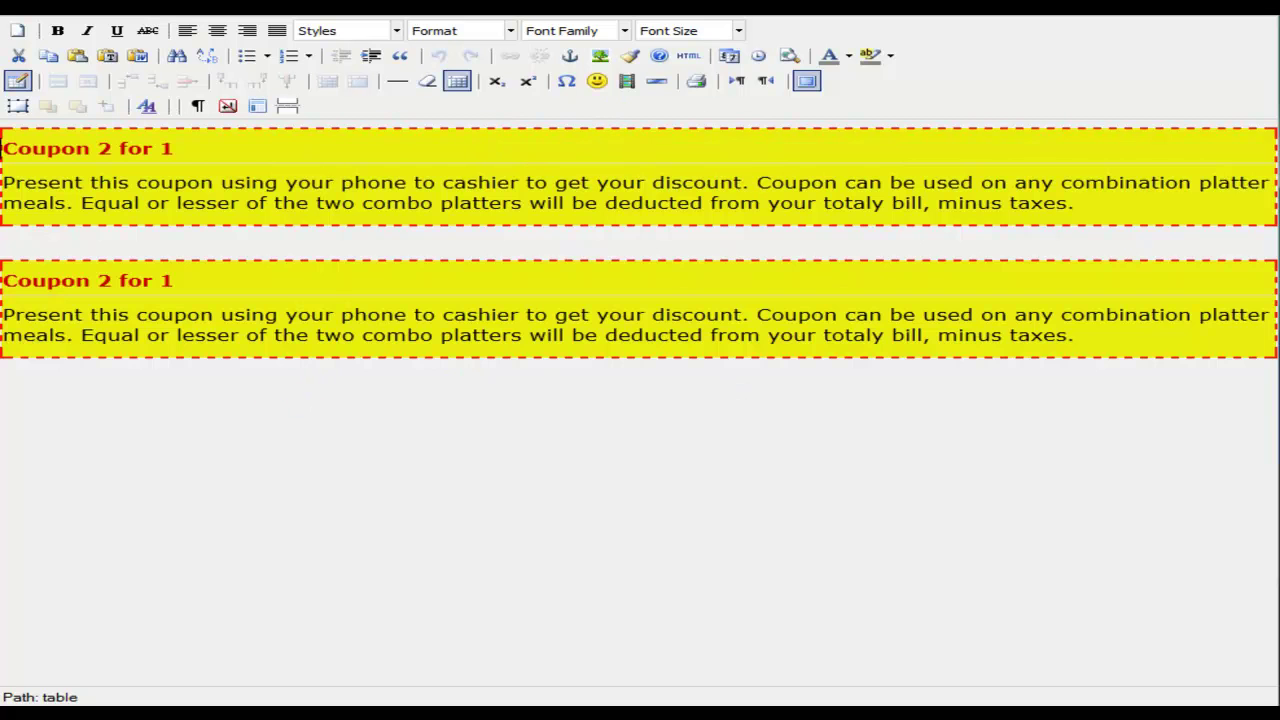
left_click(807, 82)
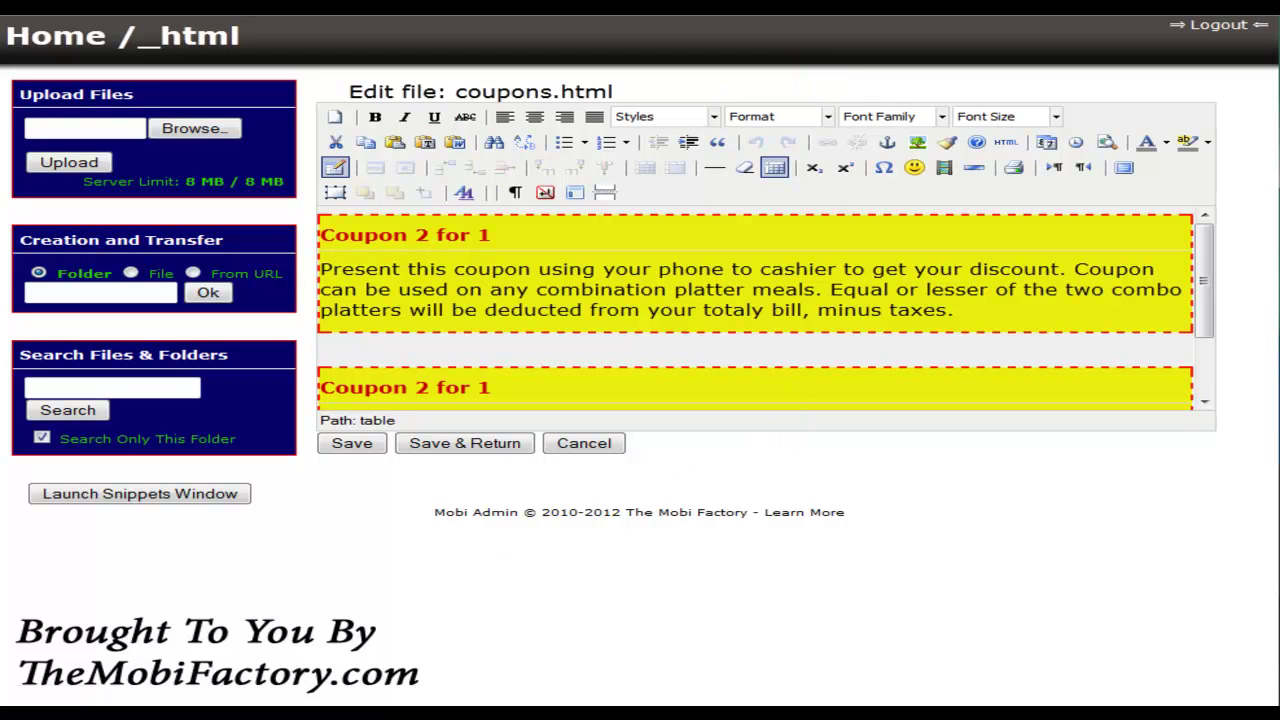
left_click(600, 450)
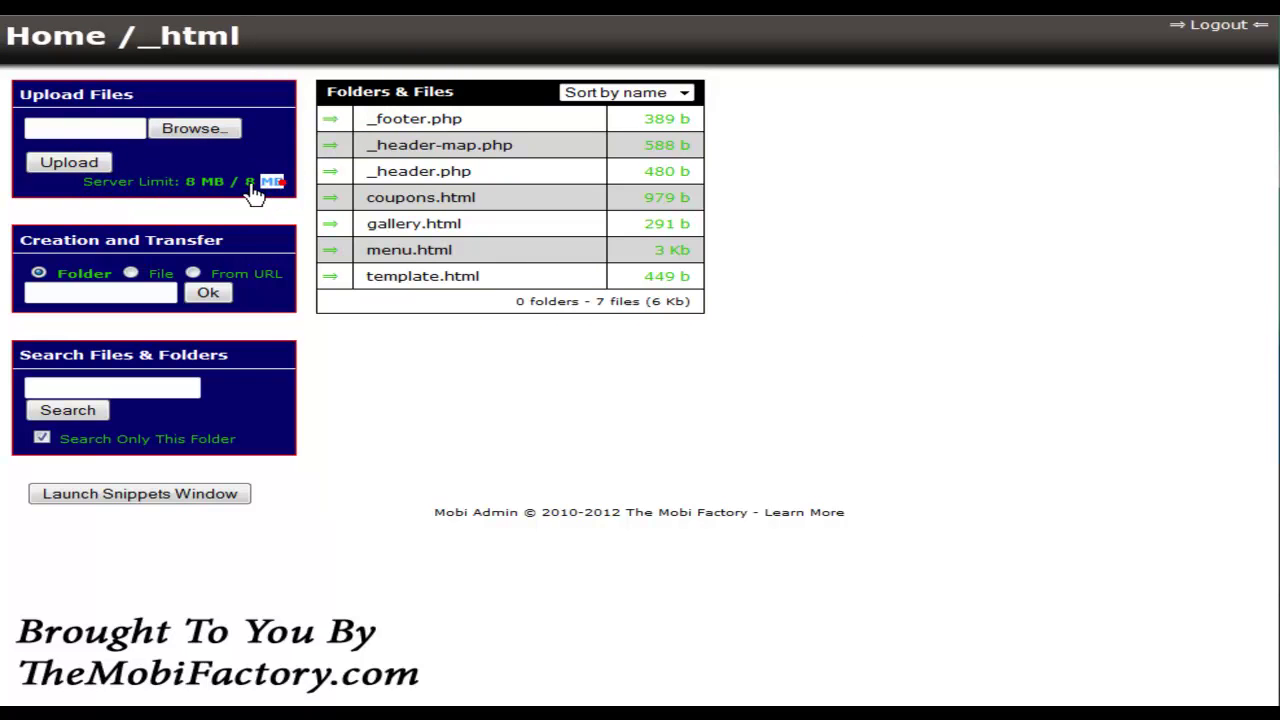
Set the Creation and Transfer panel to create a File rather than a Folder.
left_click_drag(255, 193, 128, 193)
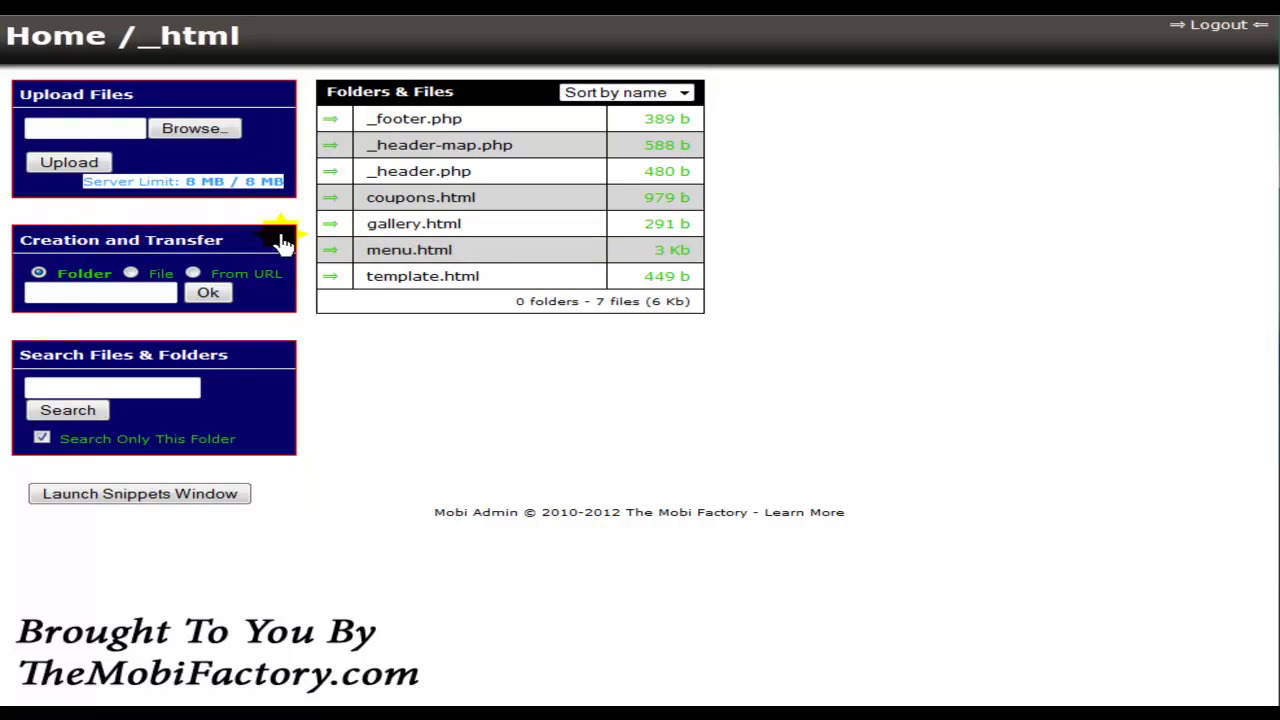
left_click(86, 291)
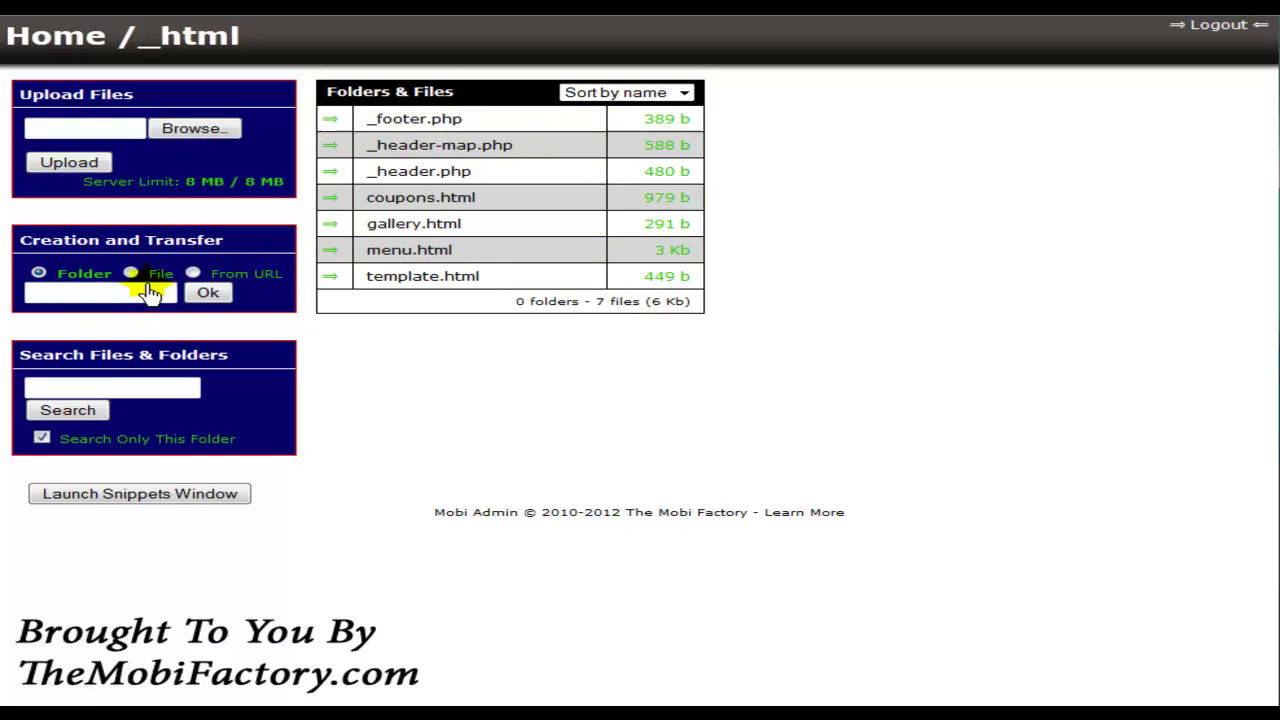
left_click(130, 274)
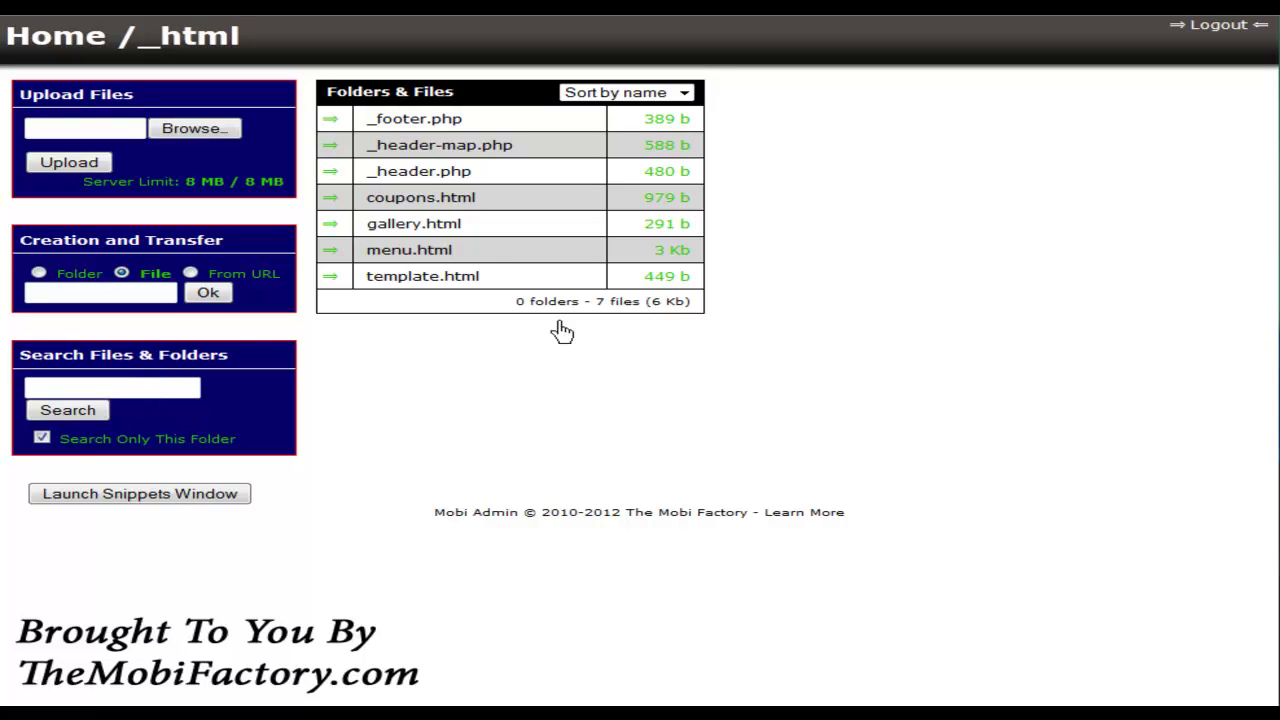
left_click(682, 380)
Duplicate template.php in the root folder as demo.php.
left_click(54, 40)
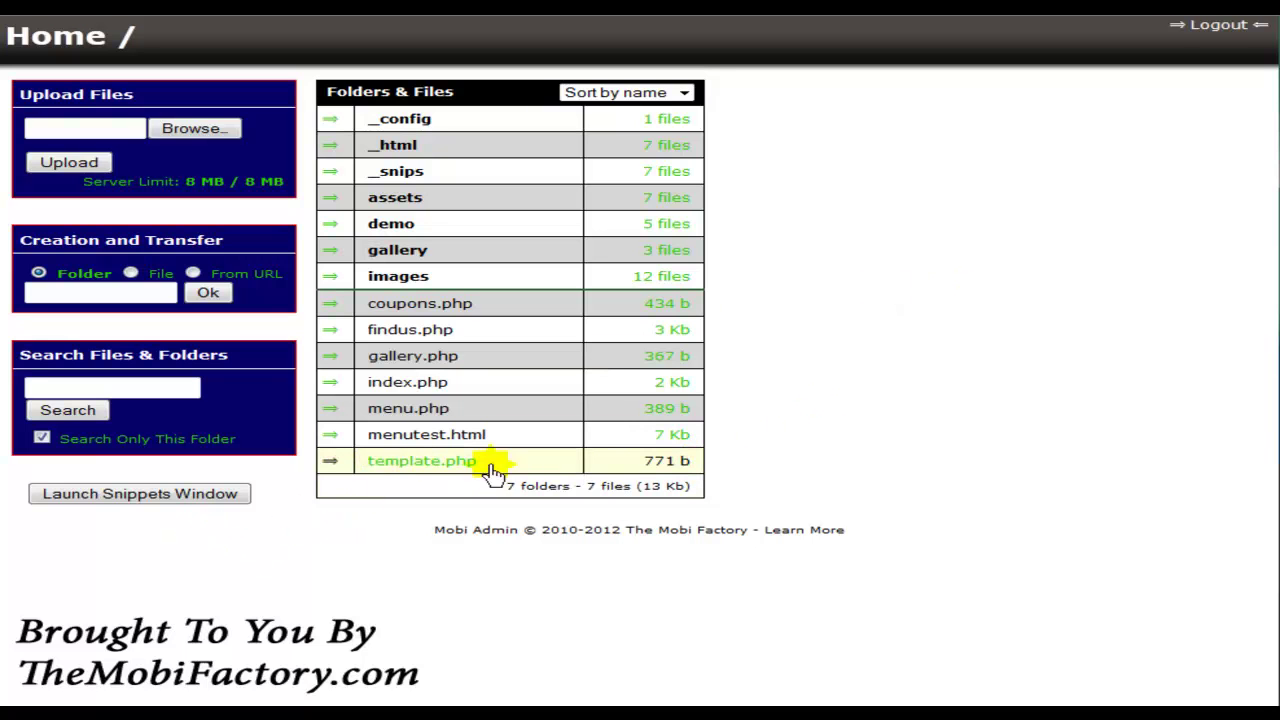
left_click(332, 466)
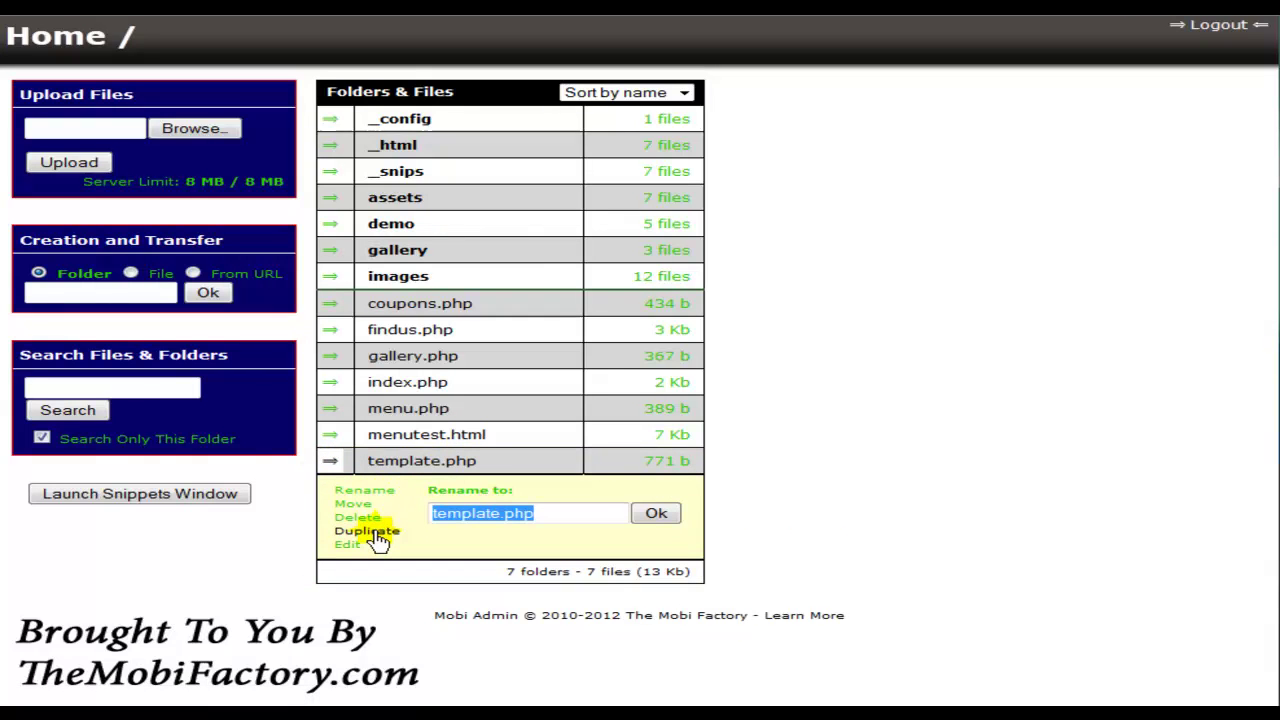
left_click(376, 531)
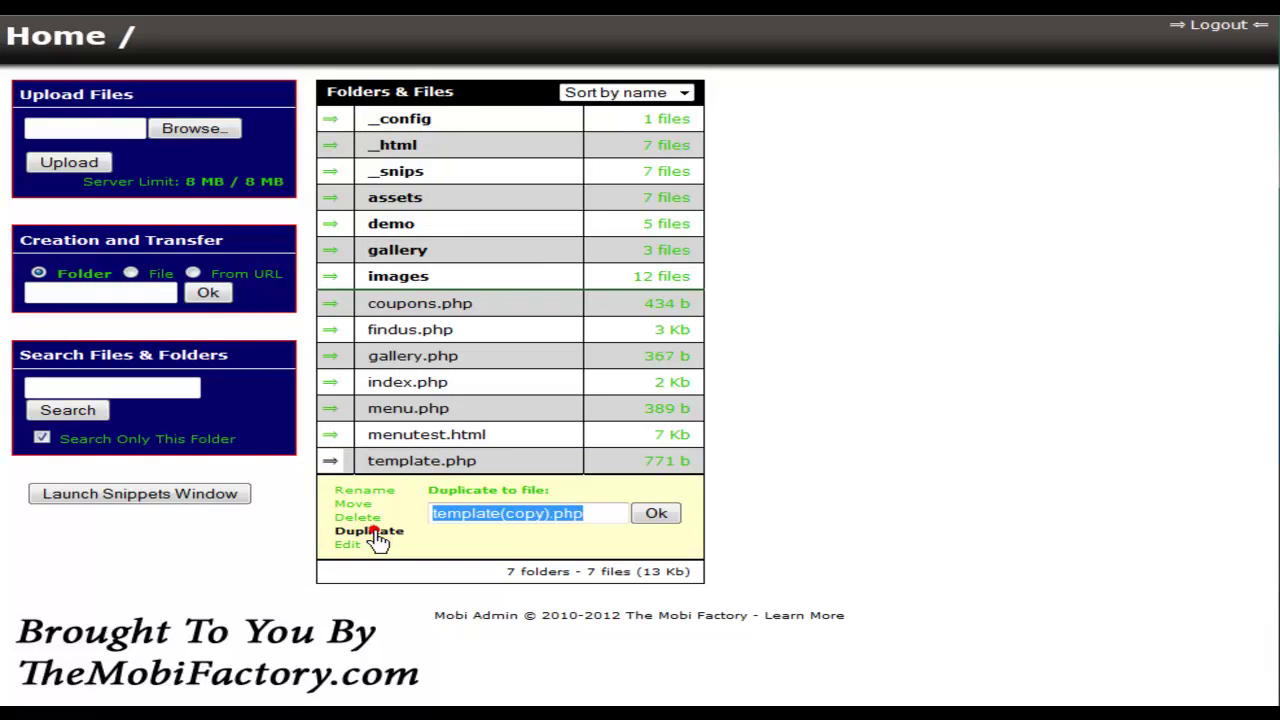
left_click(557, 519)
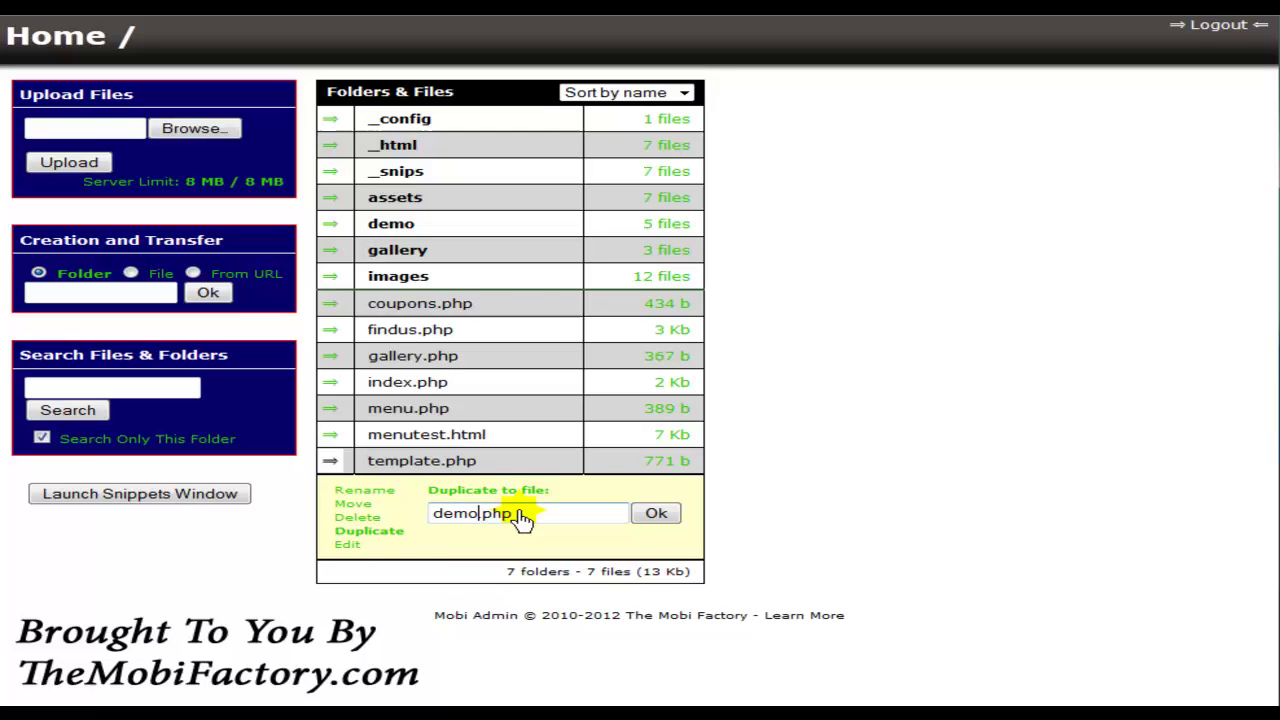
left_click(654, 514)
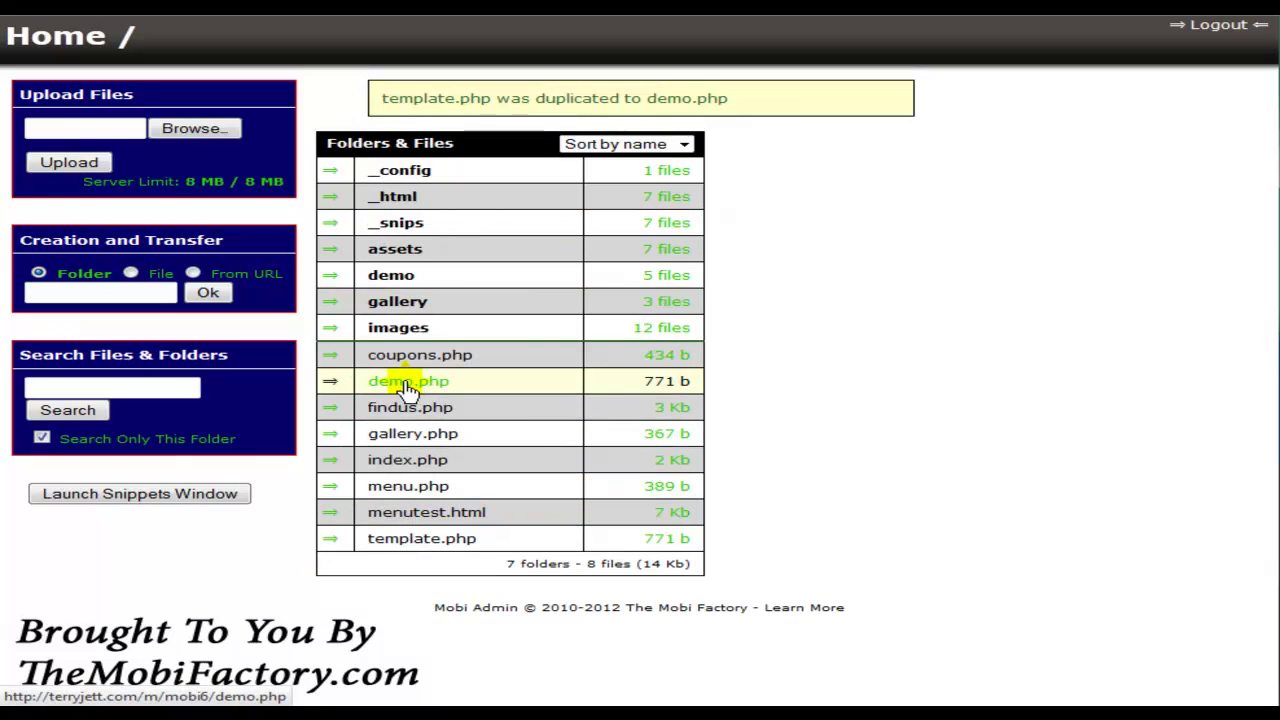
Change demo.php's page include to _html/demo.html and save the file.
left_click(331, 385)
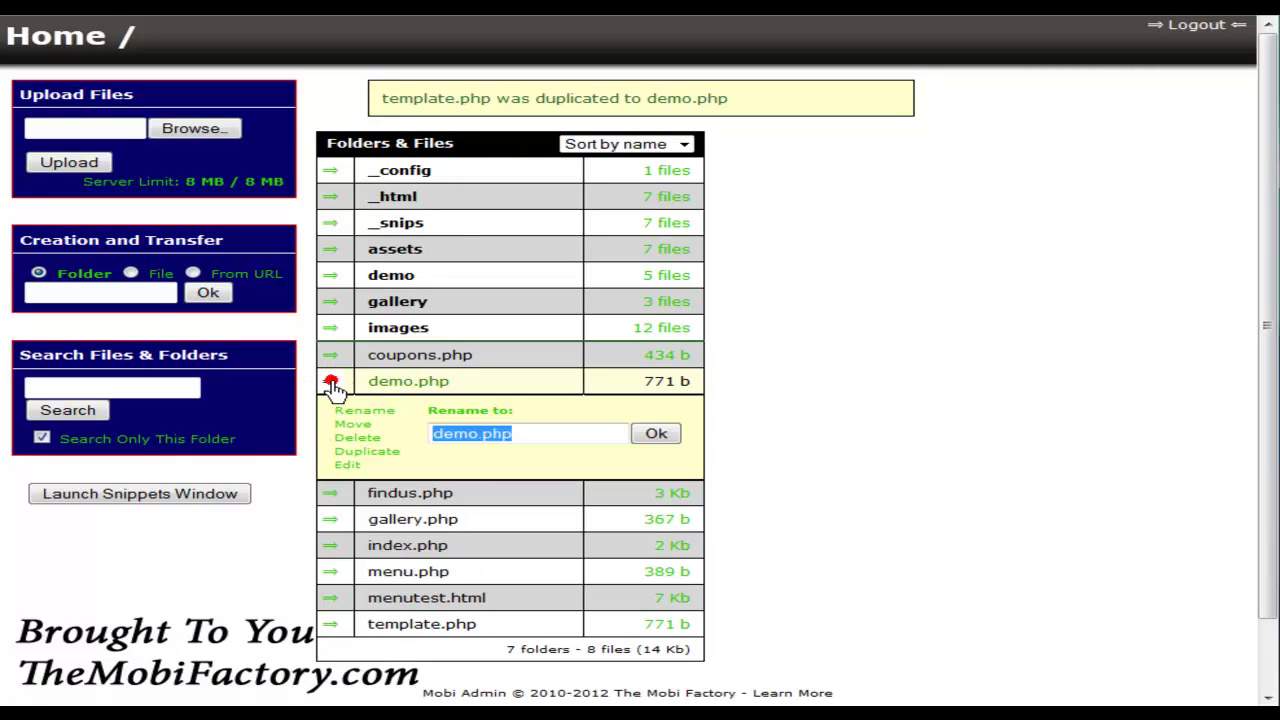
left_click(347, 466)
left_click(512, 438)
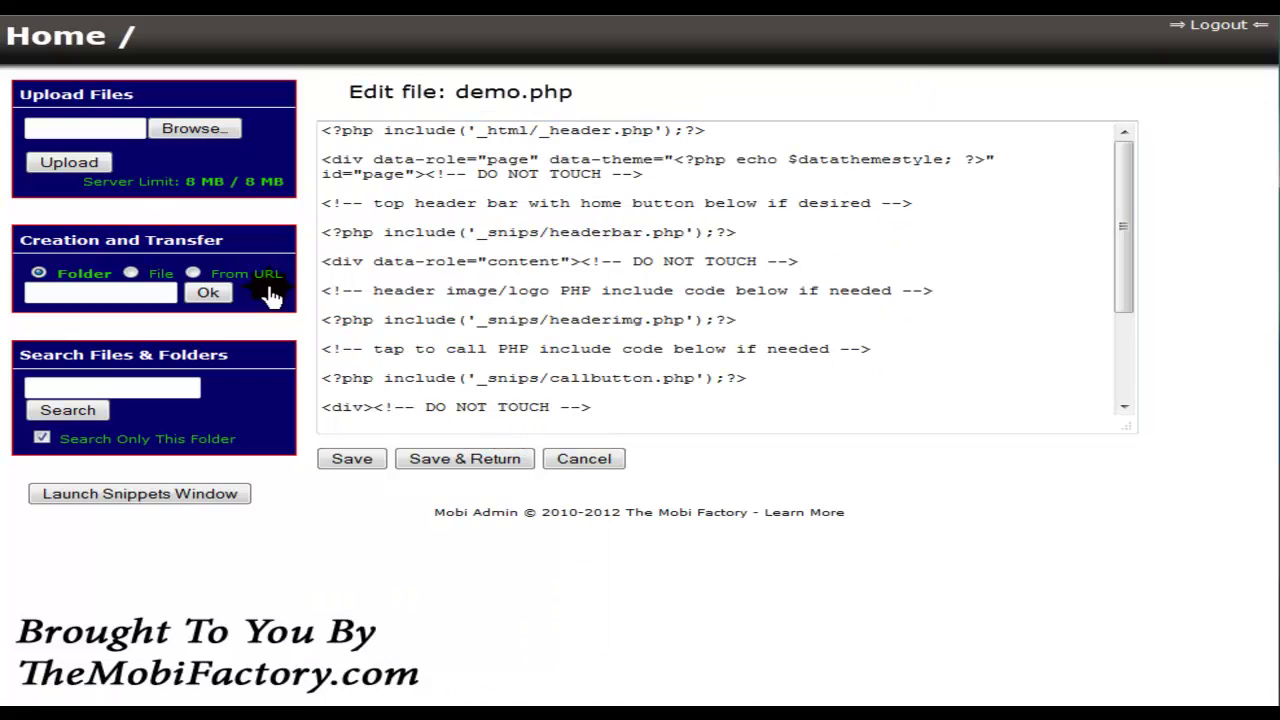
left_click(1130, 240)
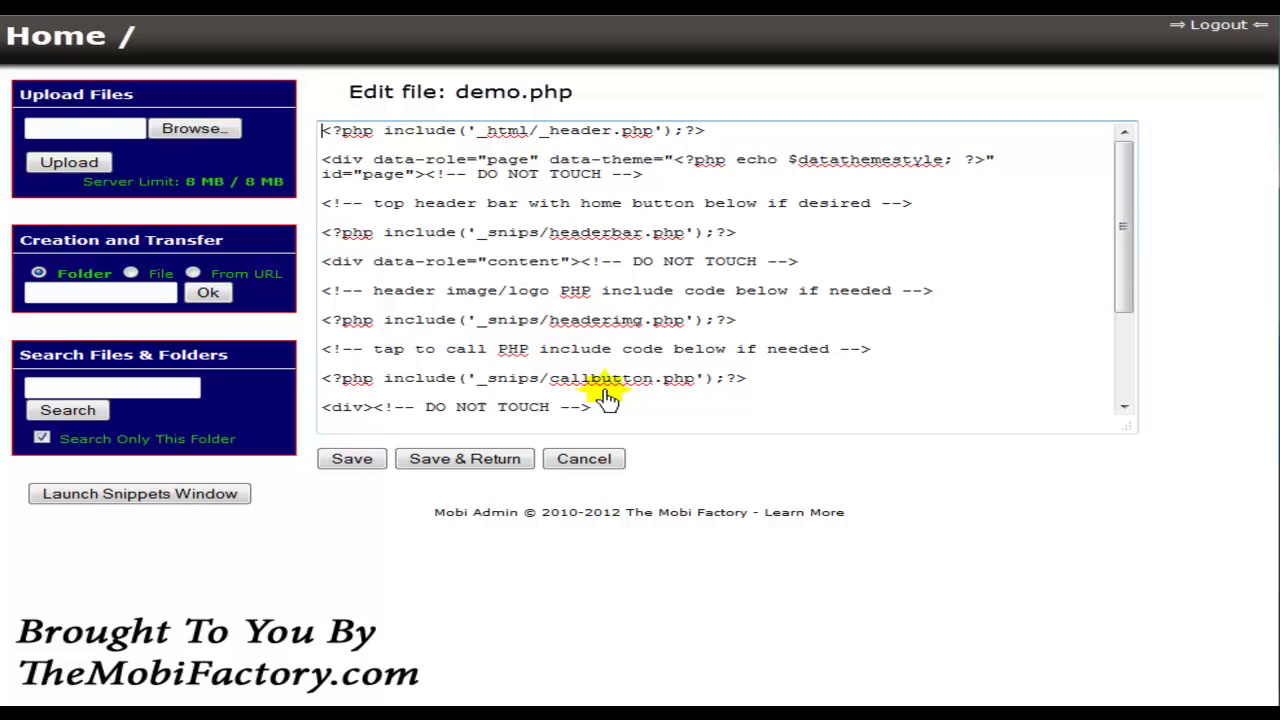
left_click_drag(1124, 213, 1128, 366)
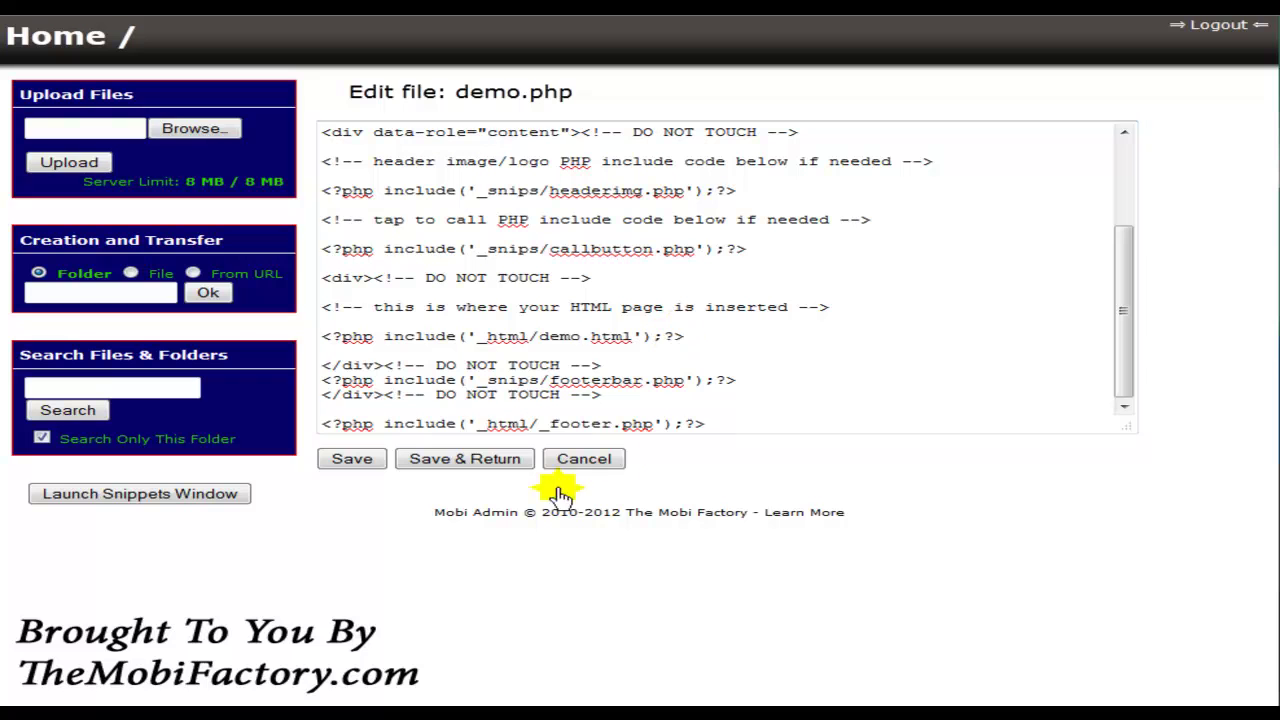
left_click(460, 468)
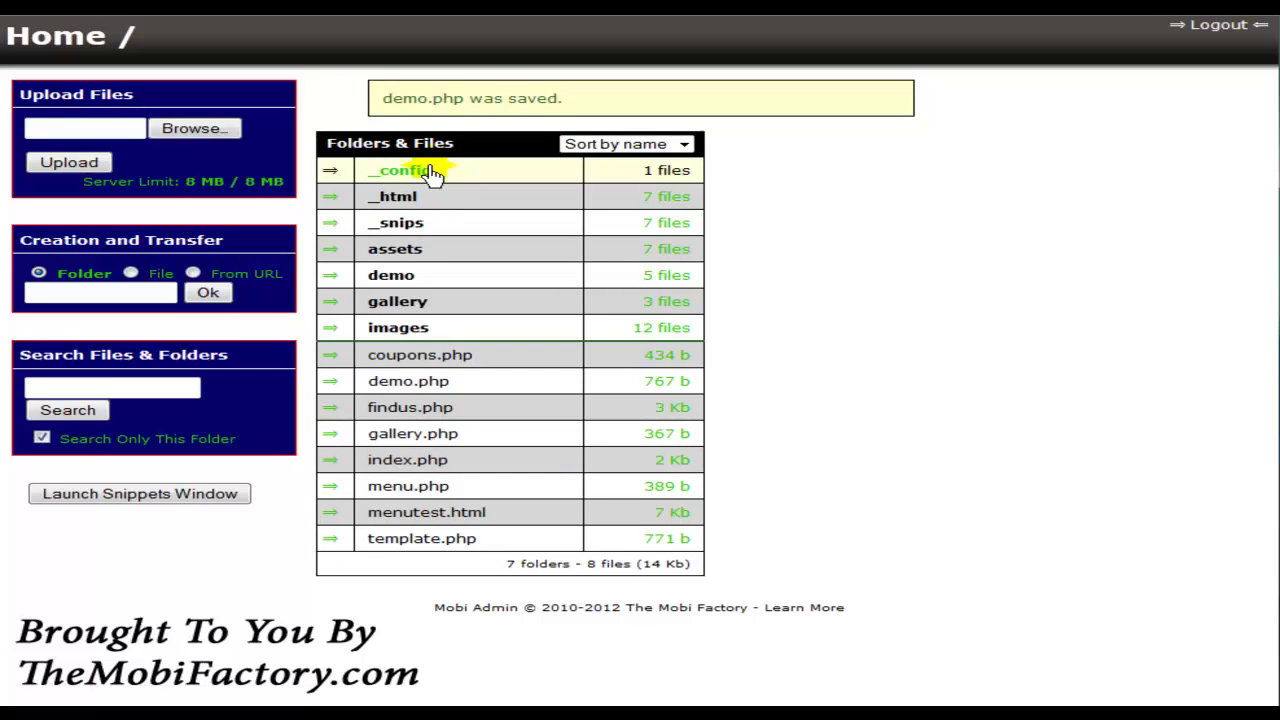
Duplicate template.html in the _html folder as demo.html.
left_click(398, 198)
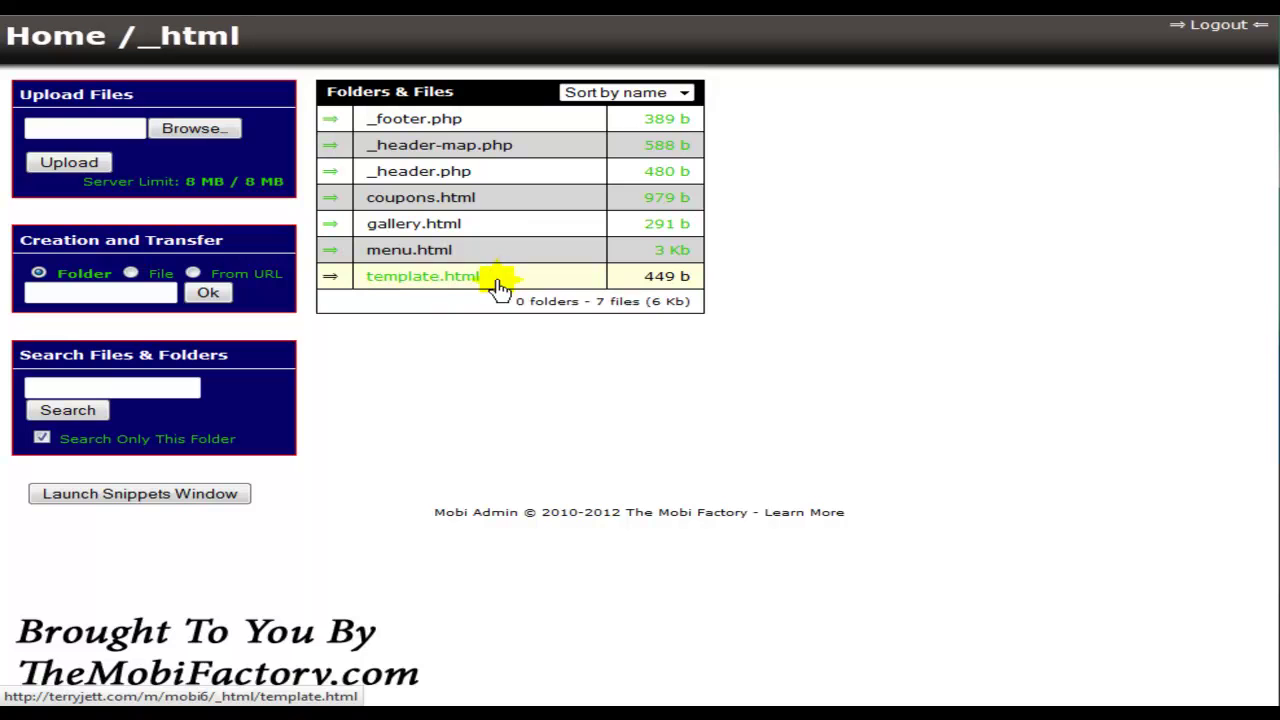
left_click(331, 280)
left_click(368, 348)
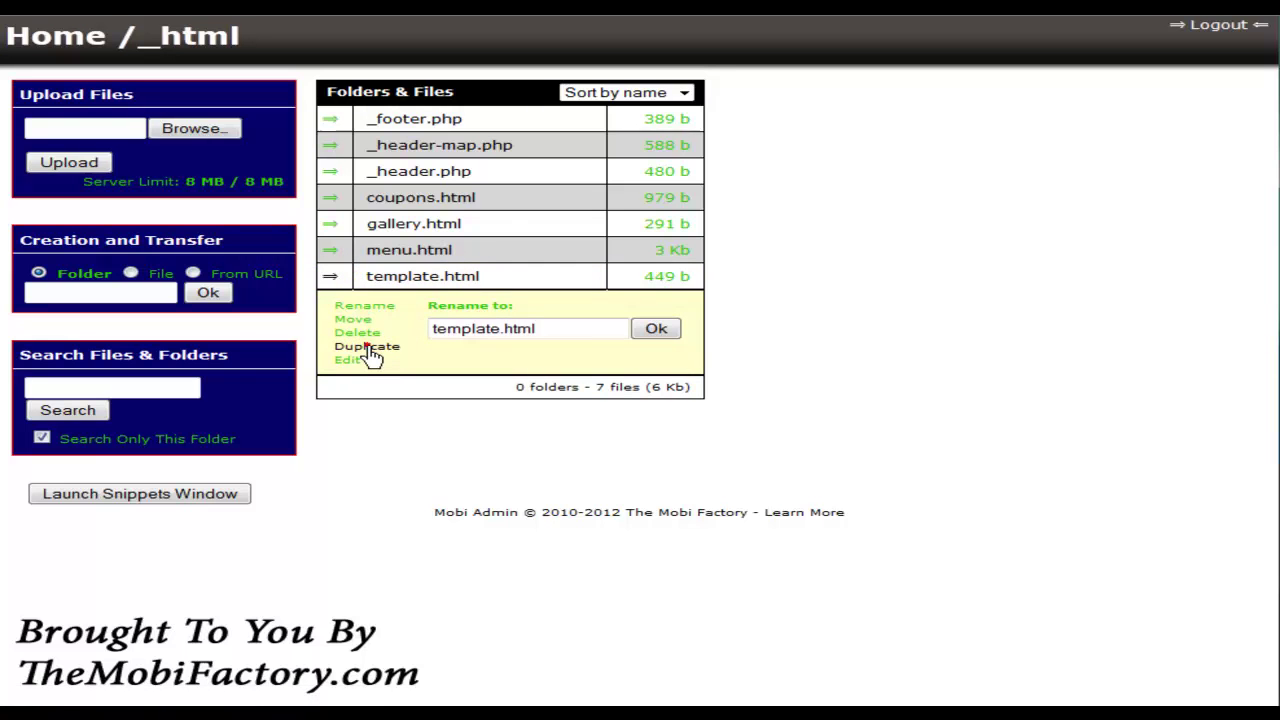
left_click(548, 331)
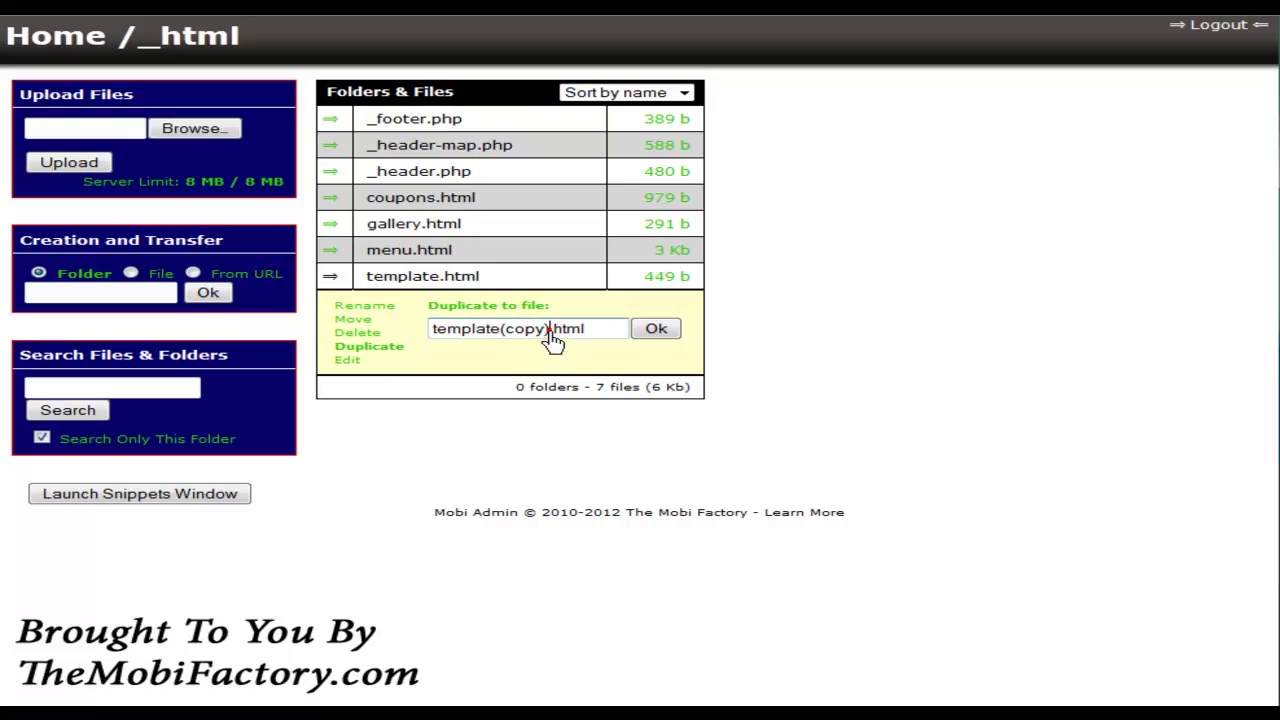
left_click_drag(549, 332, 396, 328)
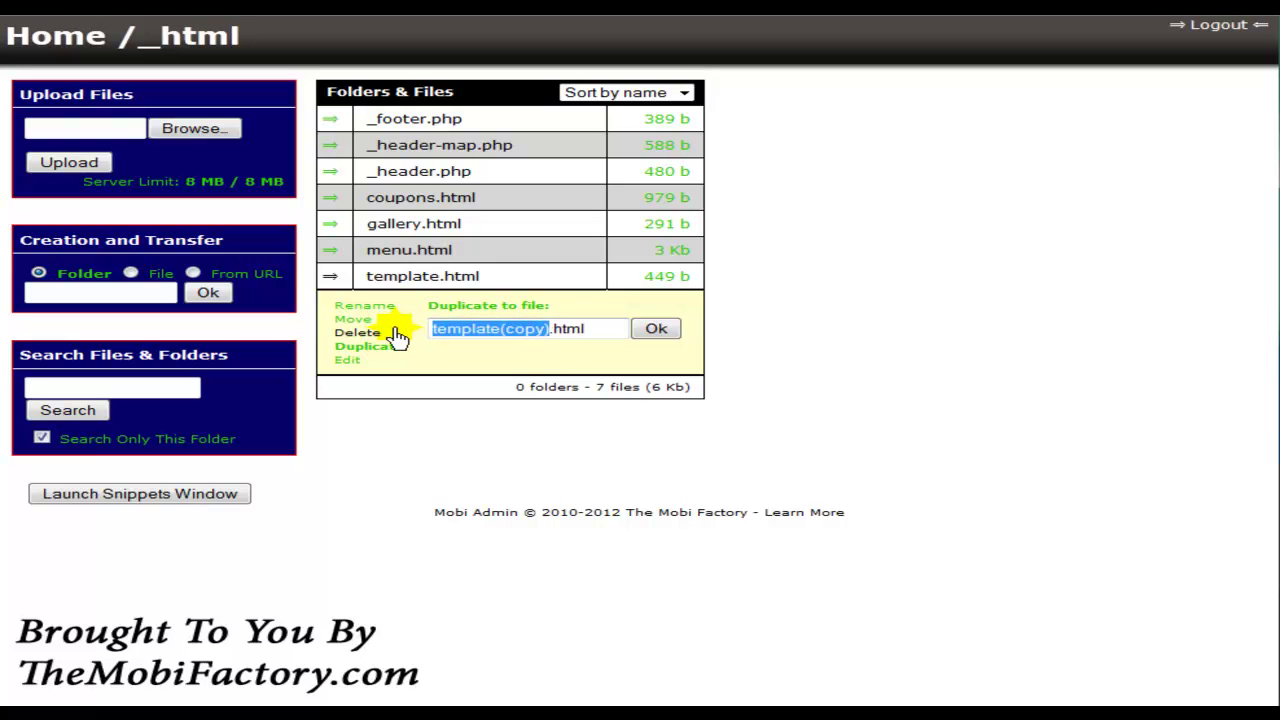
type("demo")
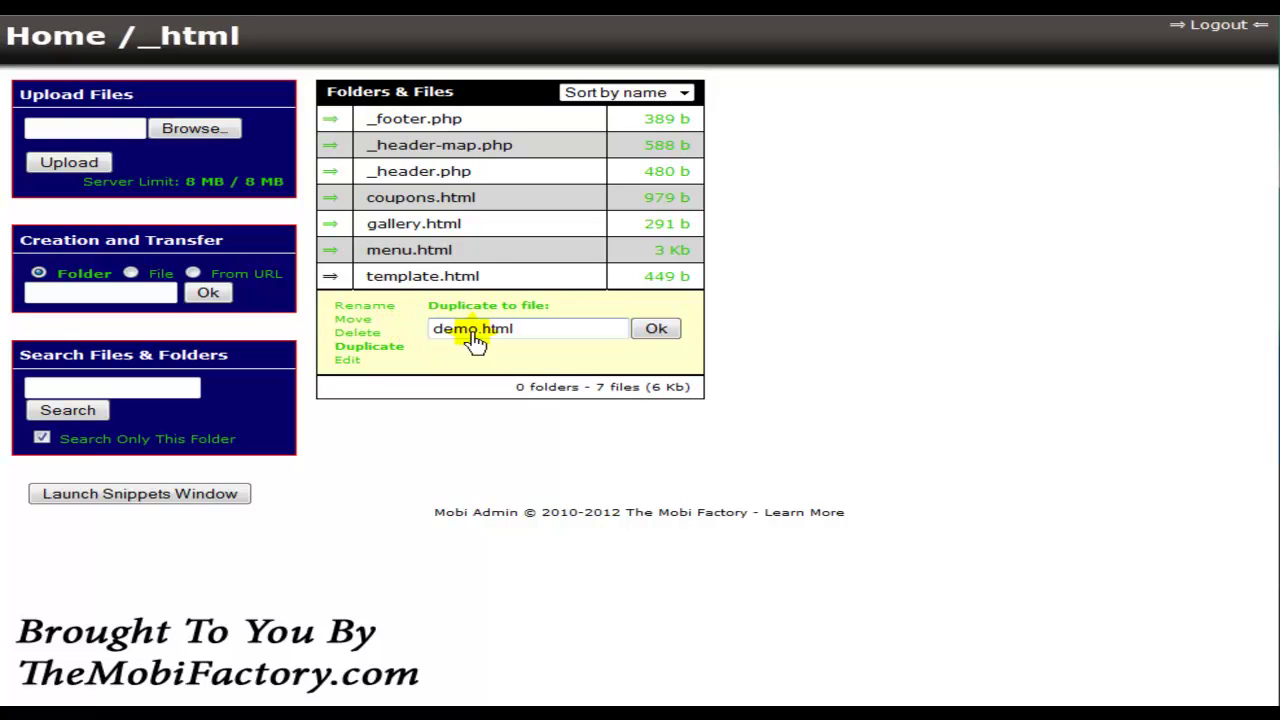
left_click(658, 331)
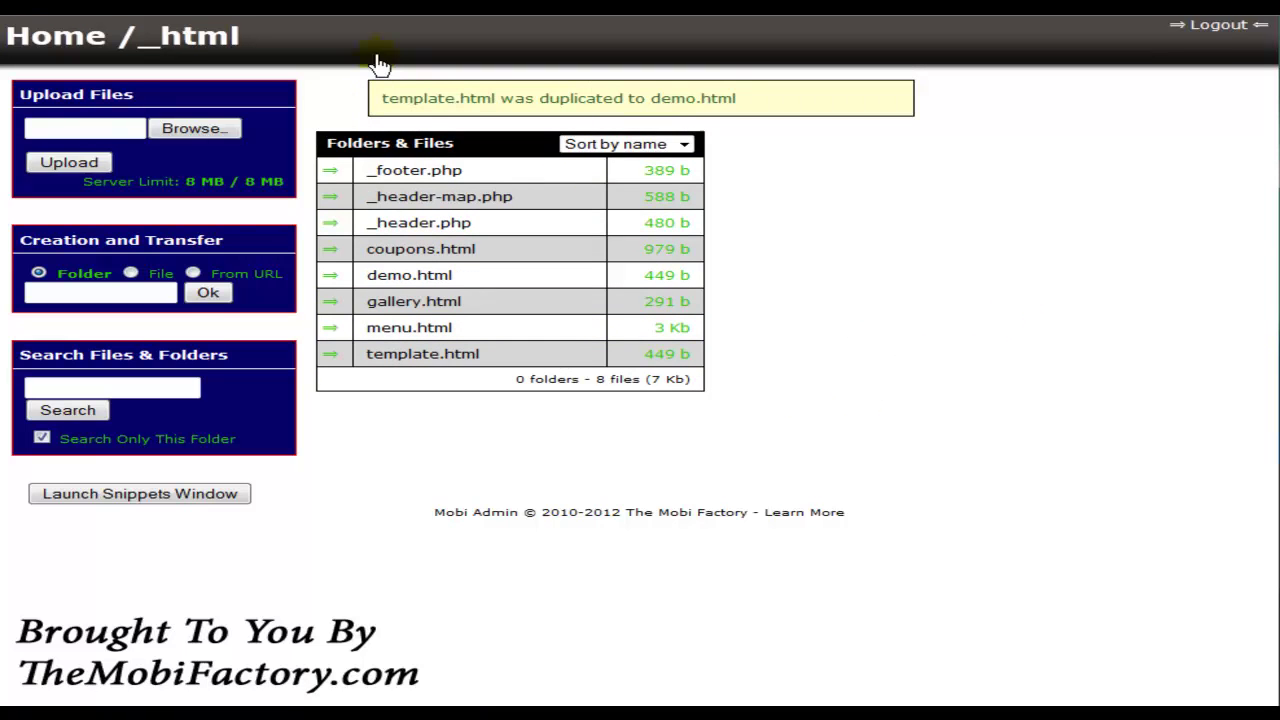
Return to the Home root listing and test the mobile site's Tap To Call Us link.
left_click(75, 40)
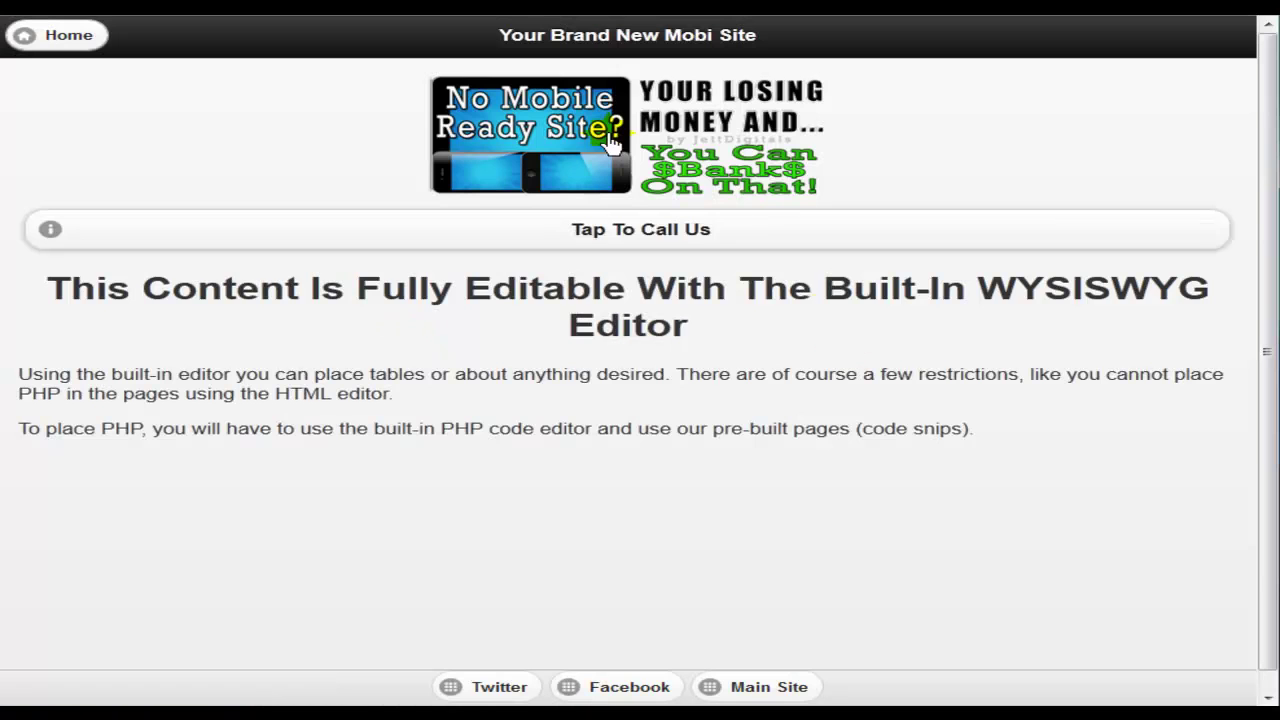
left_click(816, 290)
left_click(666, 228)
left_click(614, 539)
left_click(949, 515)
left_click(783, 649)
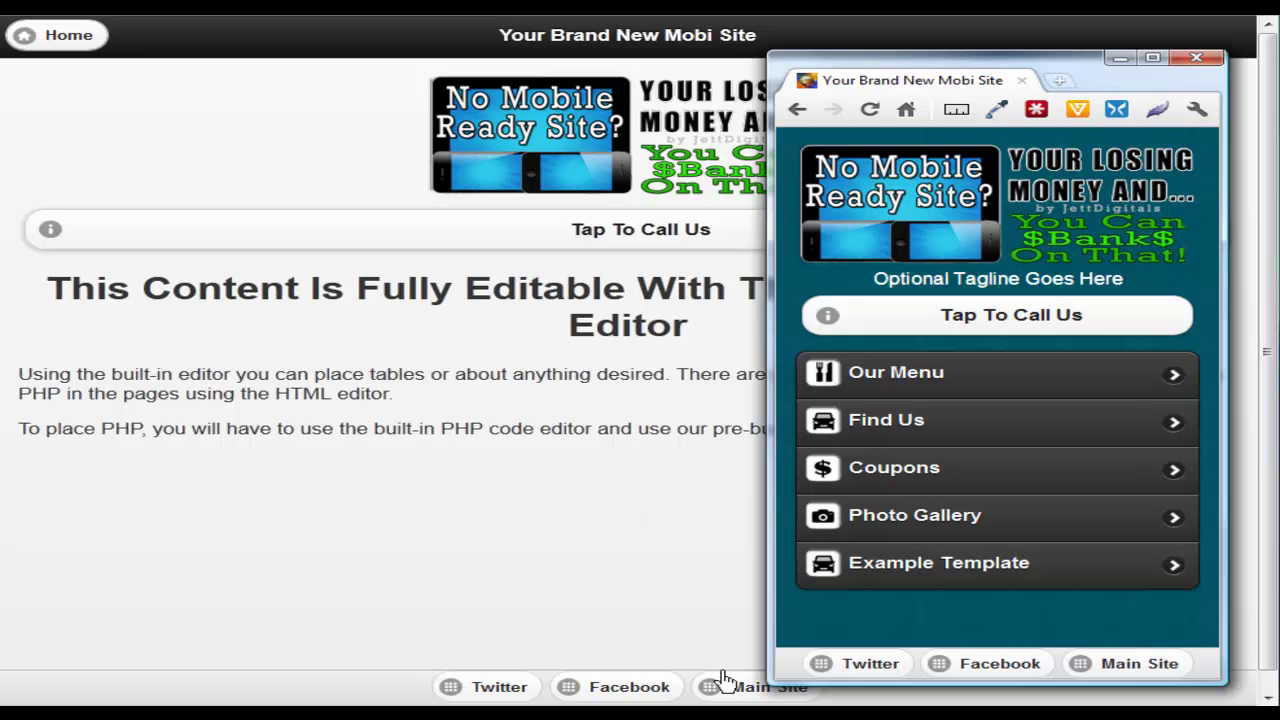
Reload the mobile site preview and test the Tap To Call Us link again.
left_click(869, 110)
left_click(1058, 572)
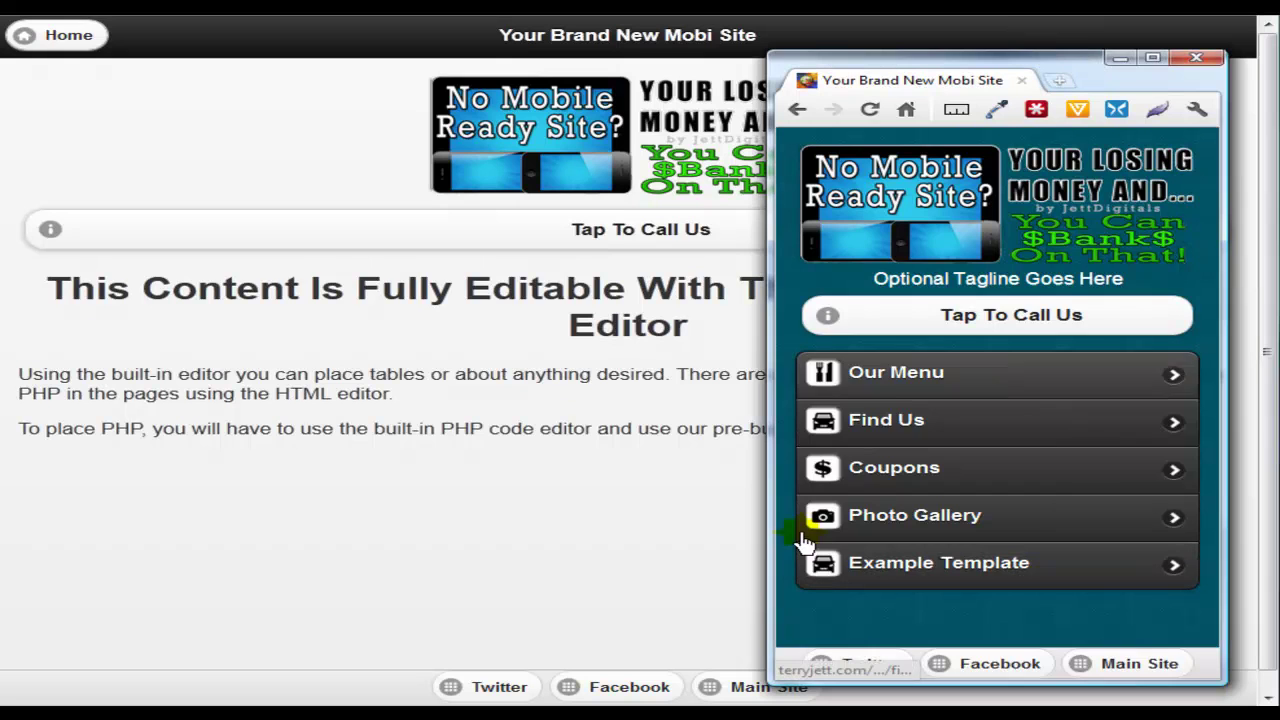
left_click(1031, 338)
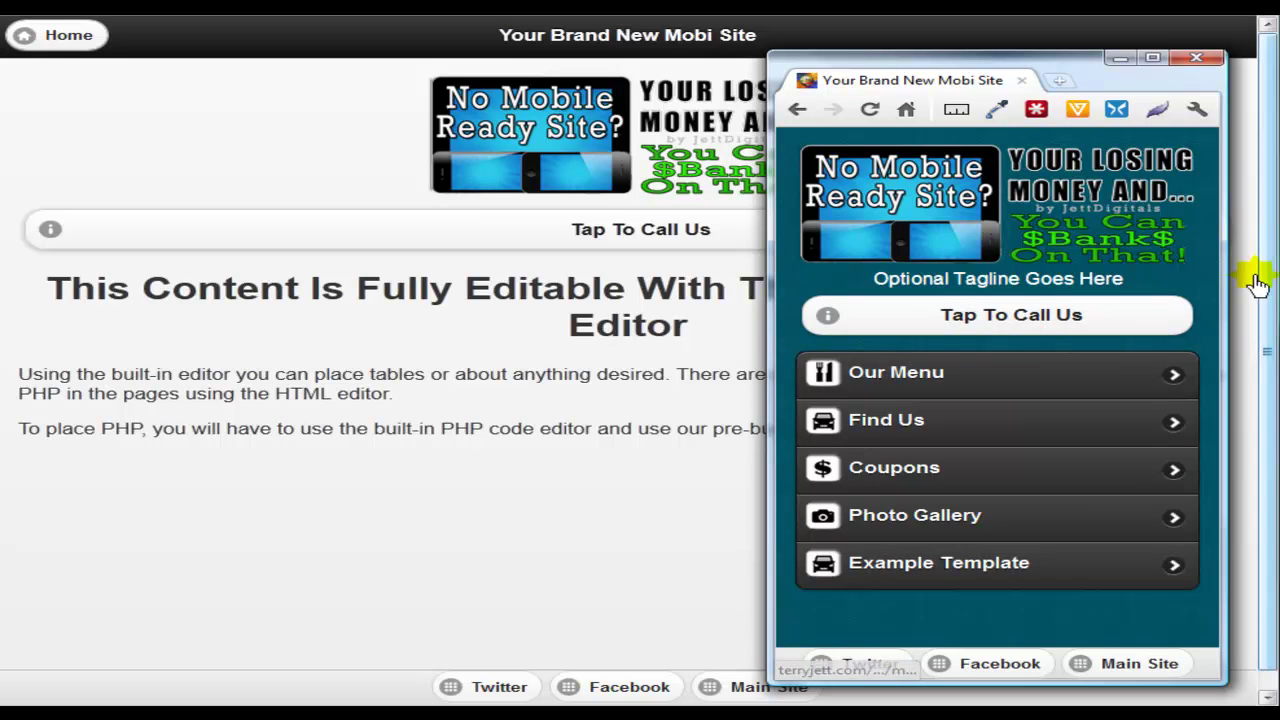
left_click(986, 620)
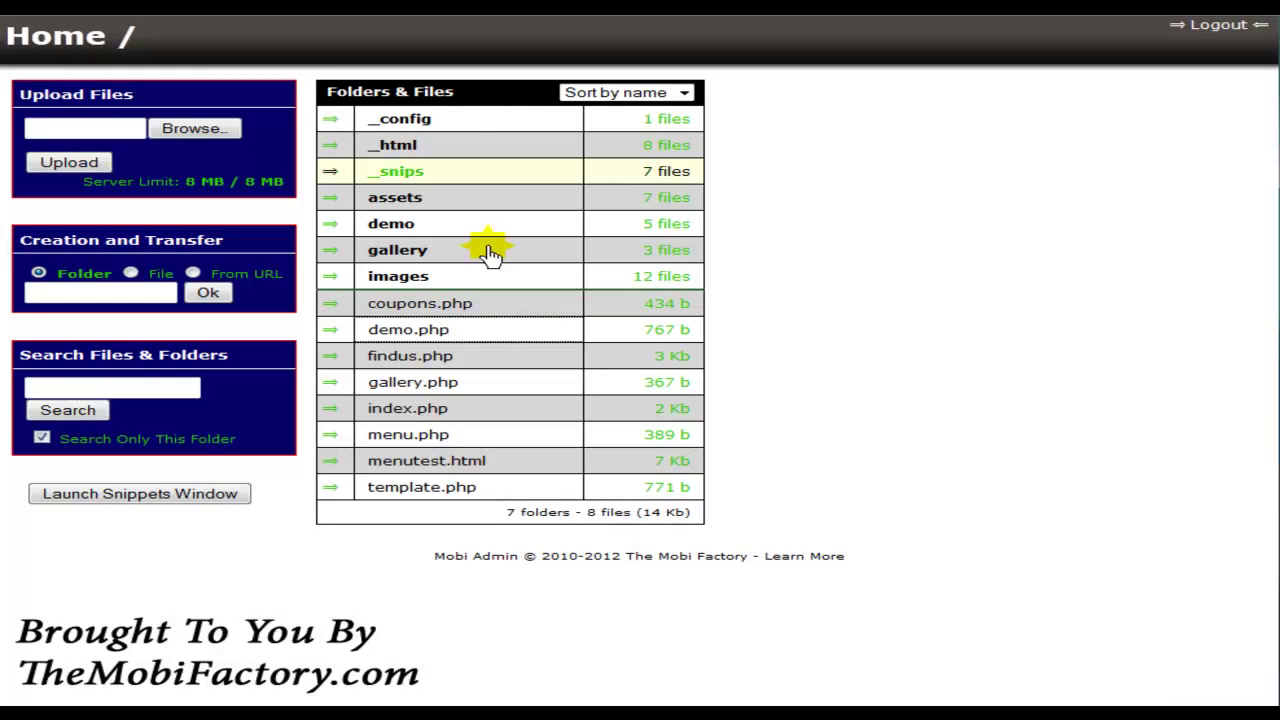
Open demo.html from the _html folder in the WYSIWYG editor.
left_click(400, 147)
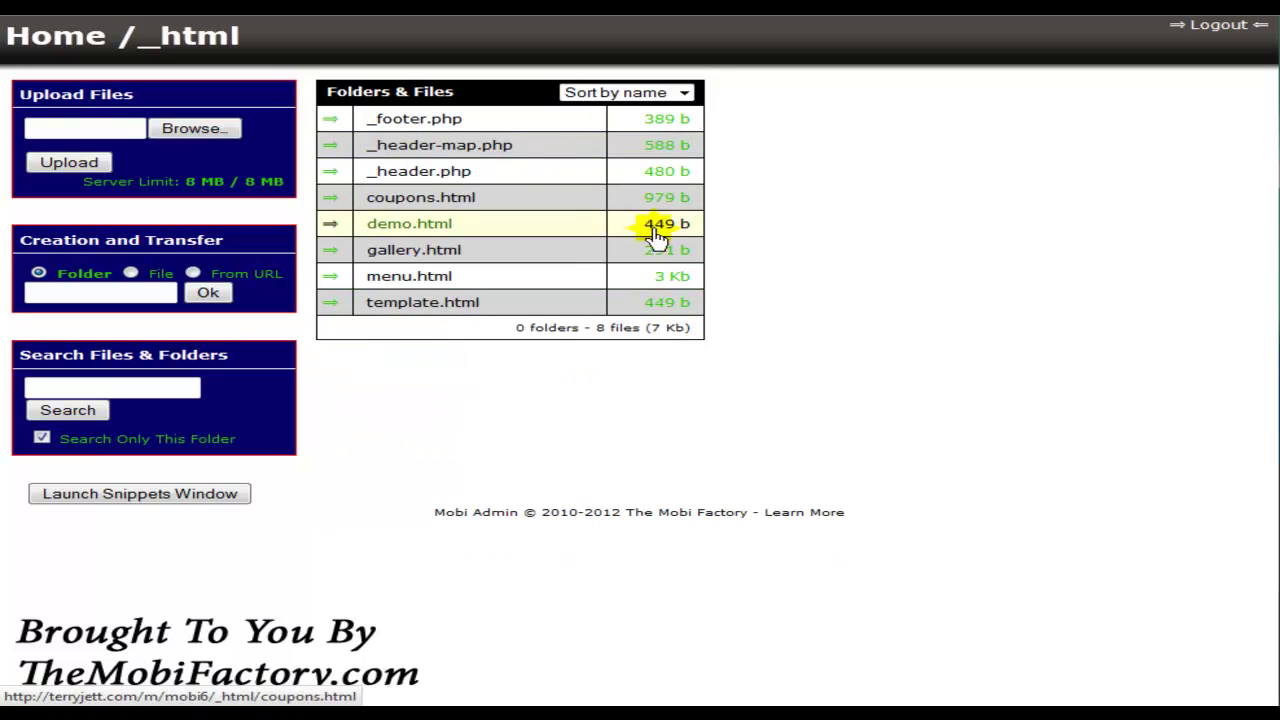
left_click(331, 224)
left_click(346, 310)
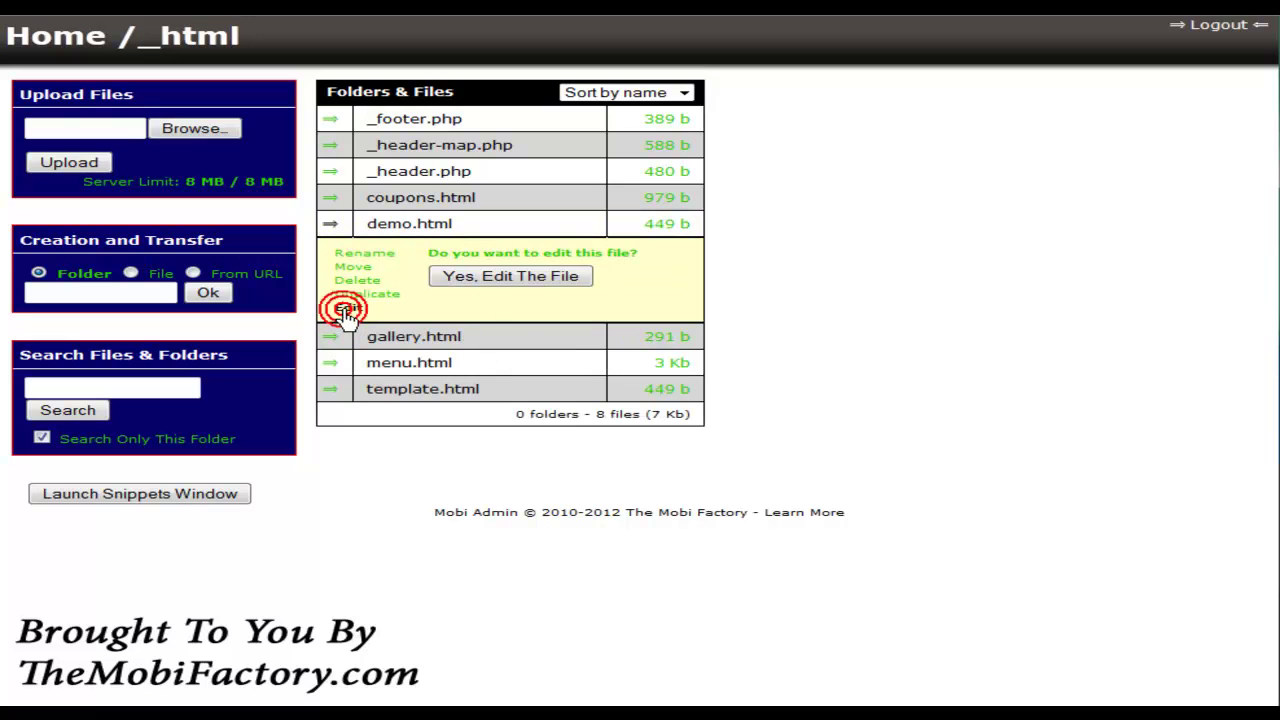
left_click(517, 284)
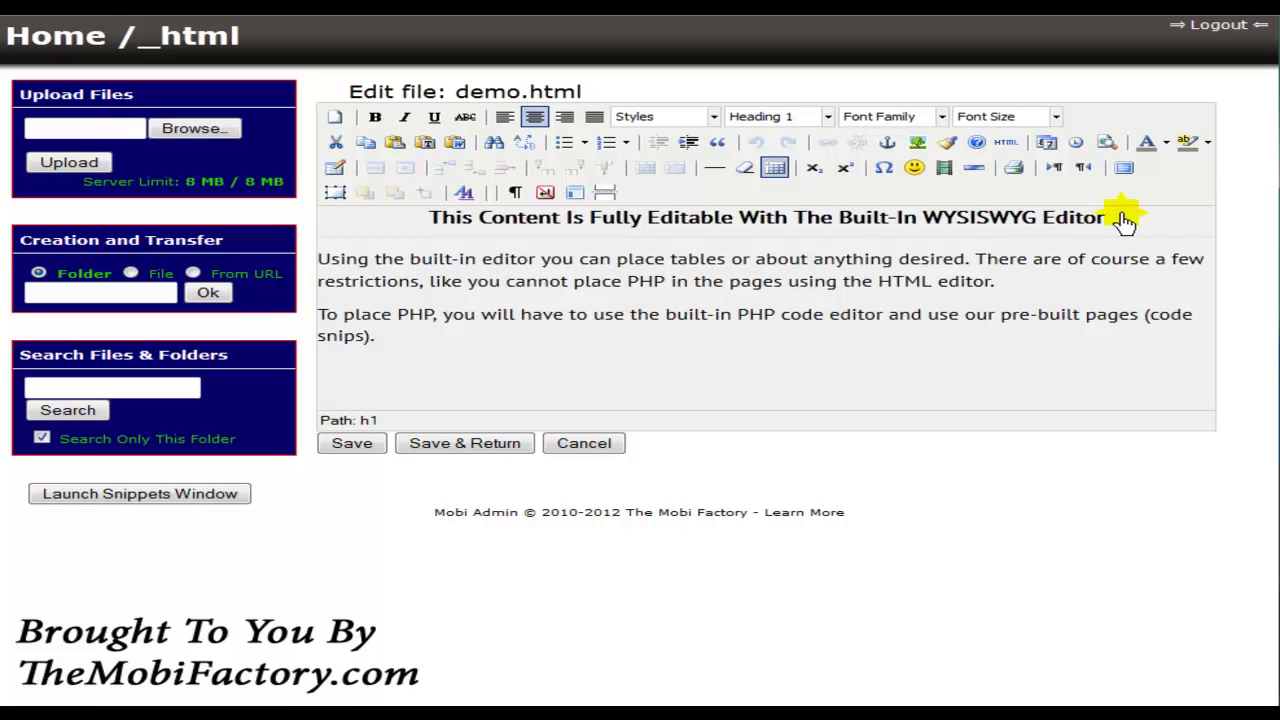
Change the heading to 'This Is Our Demo Page'.
left_click_drag(1116, 217, 487, 222)
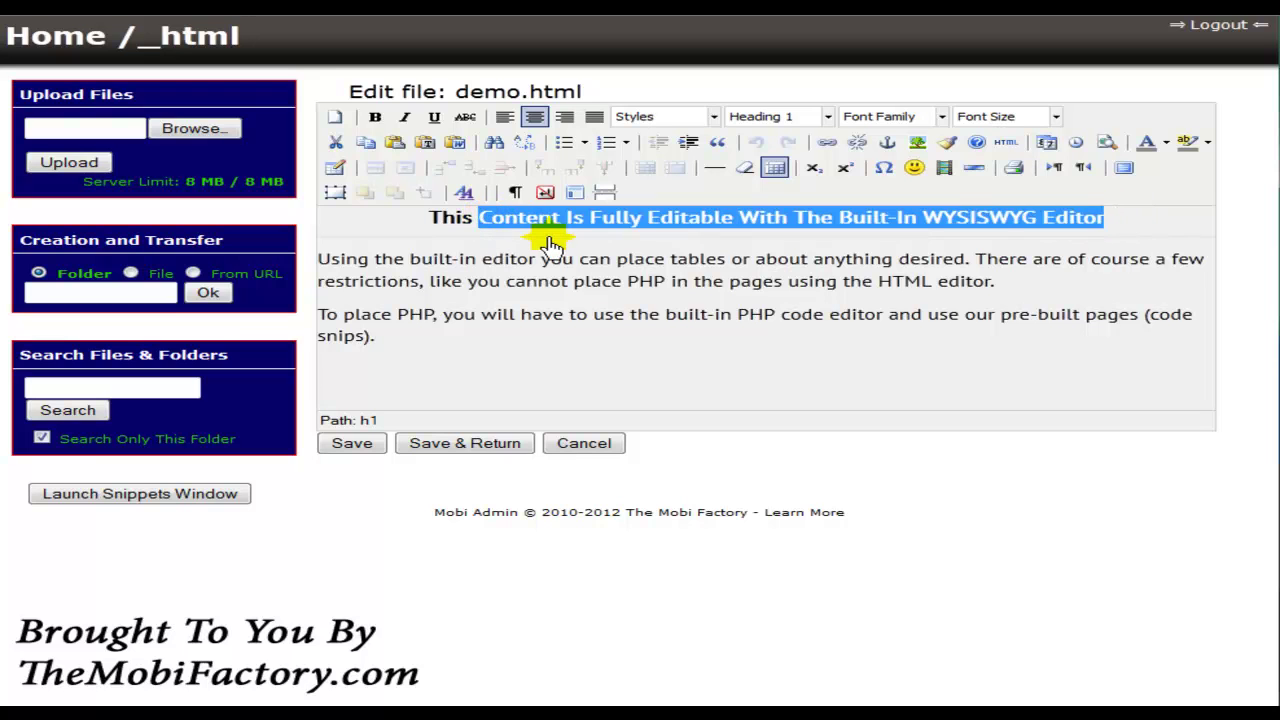
type("Is")
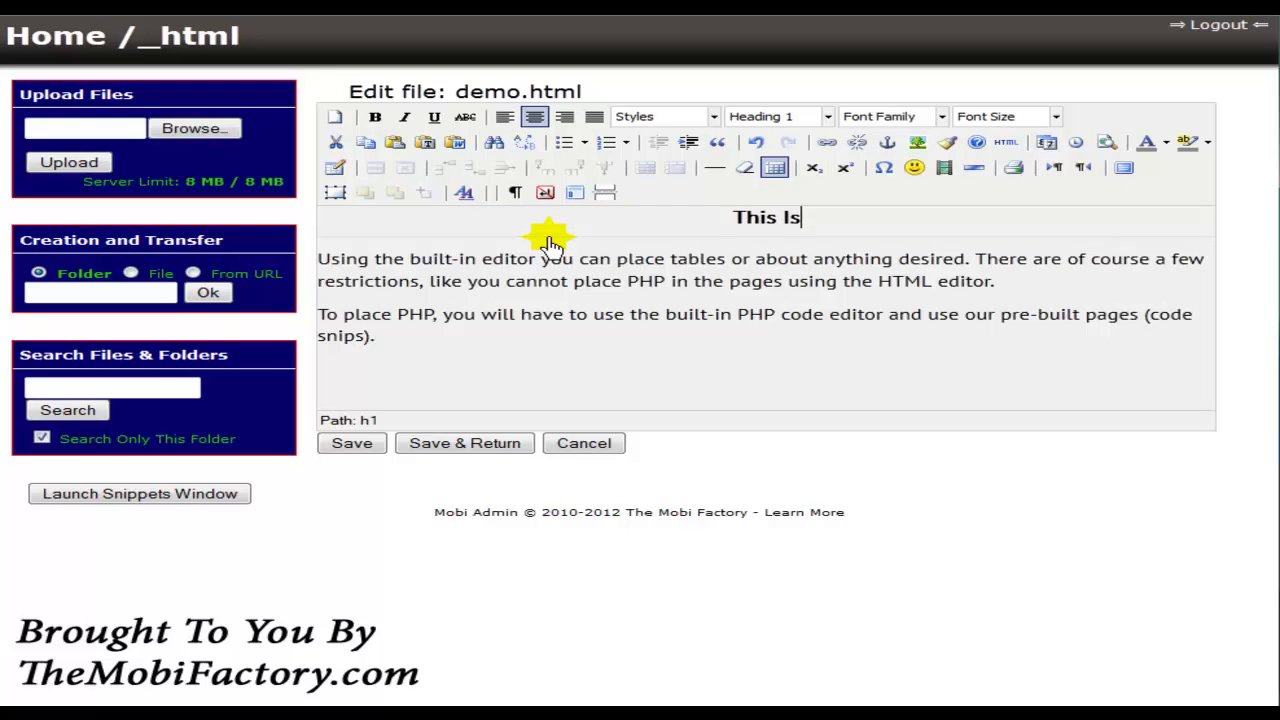
type(" Pu")
key("BackSpace")
key("BackSpace")
key("BackSpace")
type("Our De")
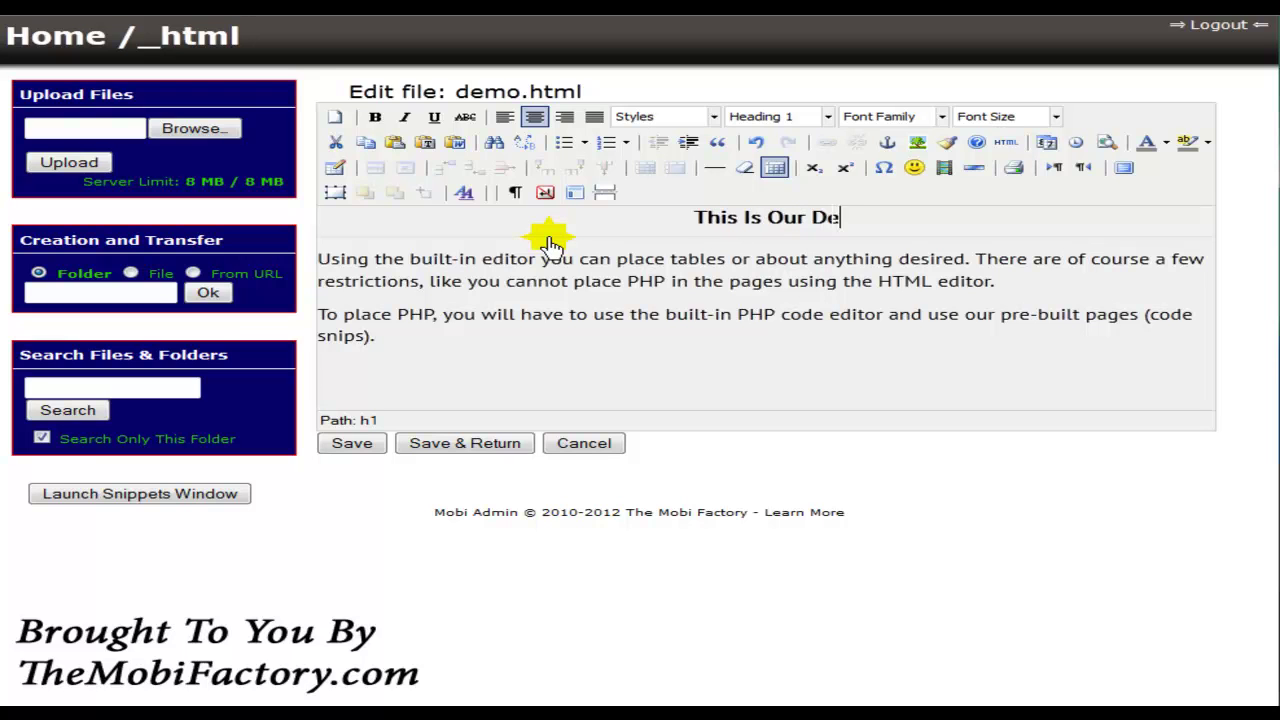
type("mo Page")
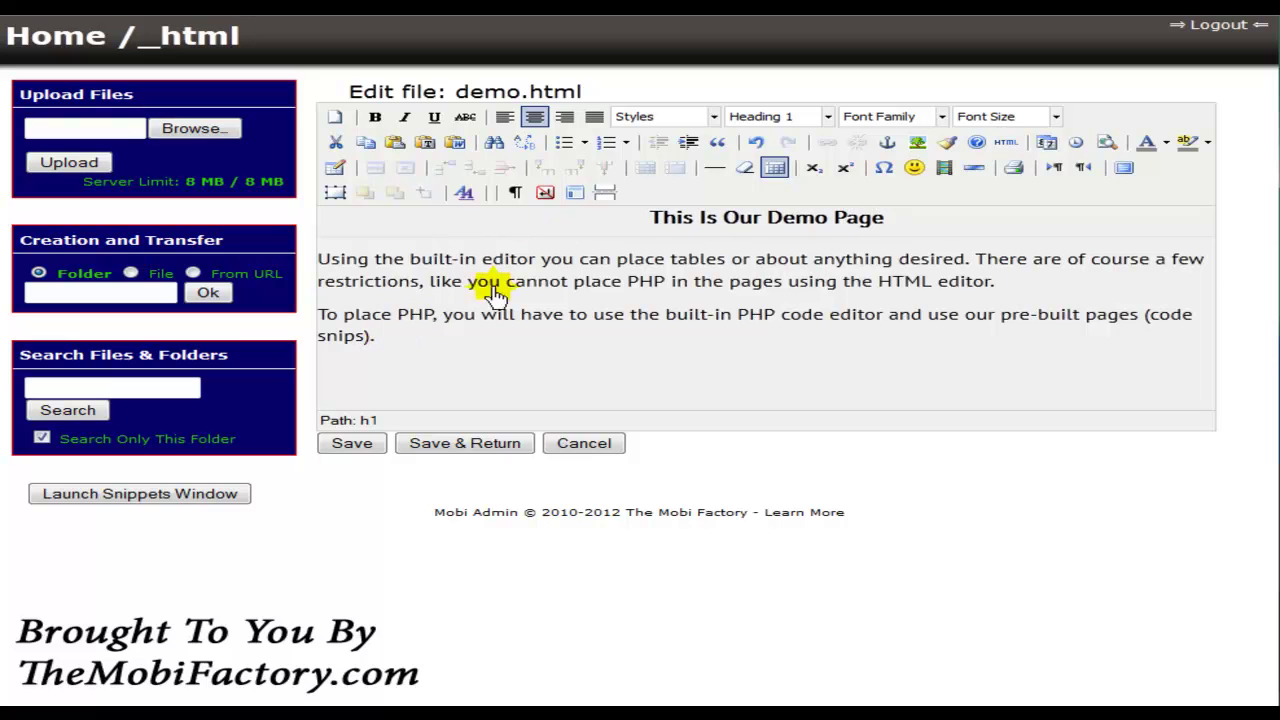
Replace the first paragraph with 'We can build page in a snap.' and save the page.
left_click_drag(1003, 284, 445, 279)
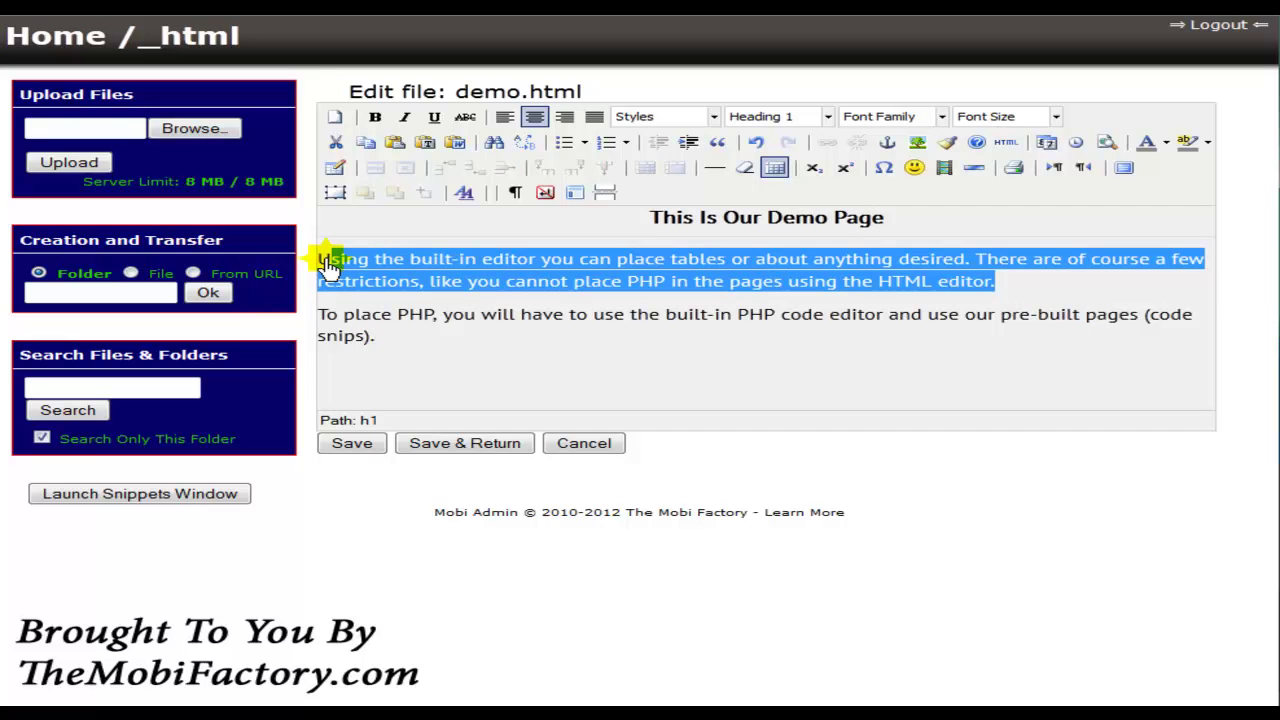
type("We ca")
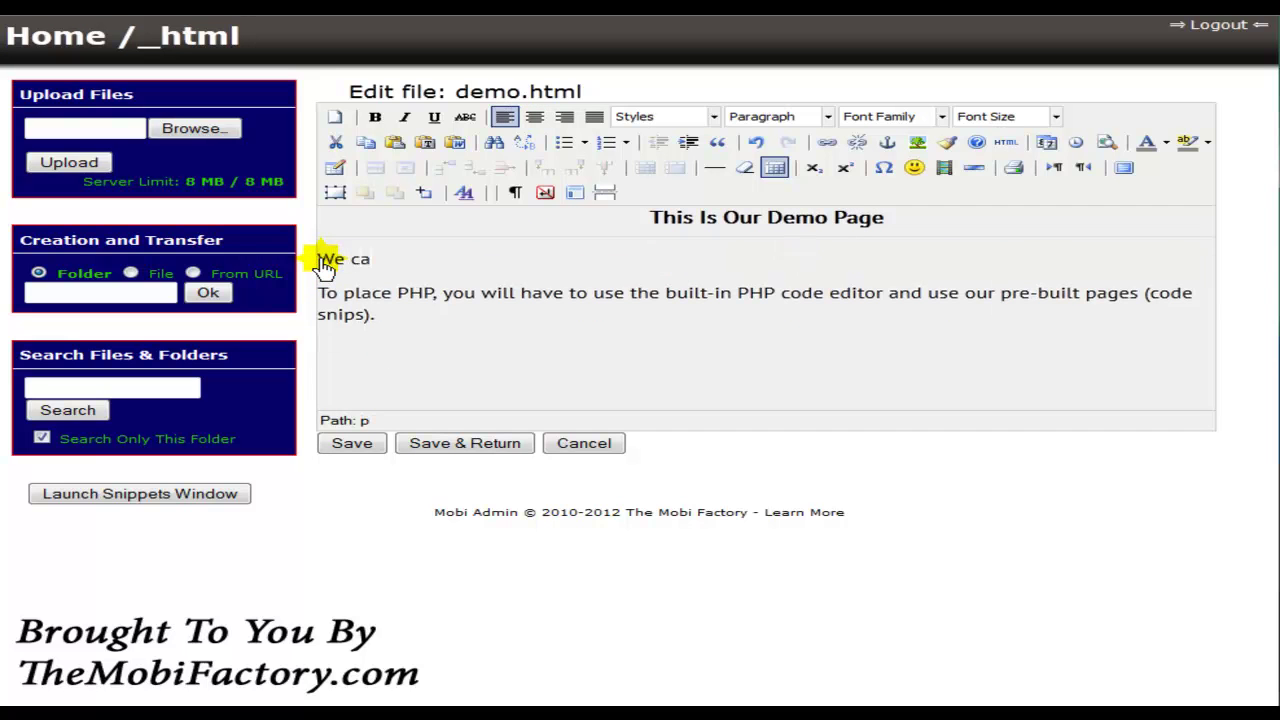
type("n build page in")
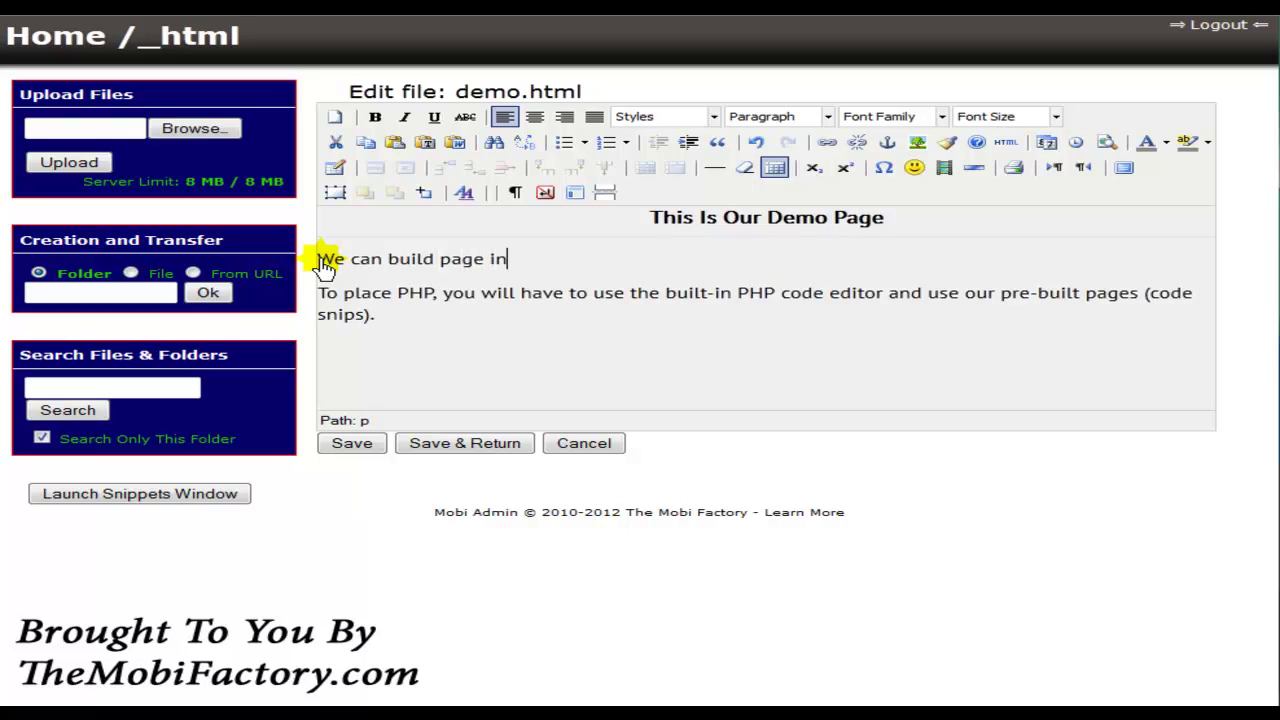
type(" a sanp")
key("BackSpace")
key("BackSpace")
key("BackSpace")
type("nap.")
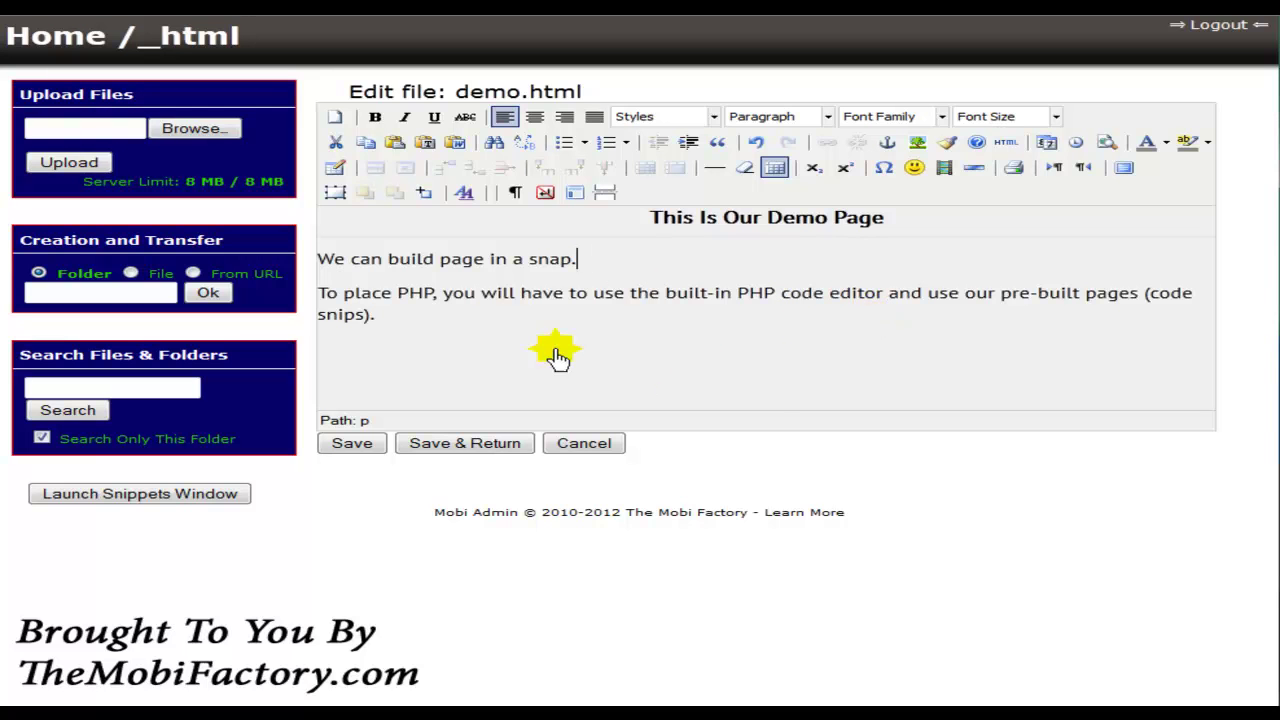
left_click(478, 446)
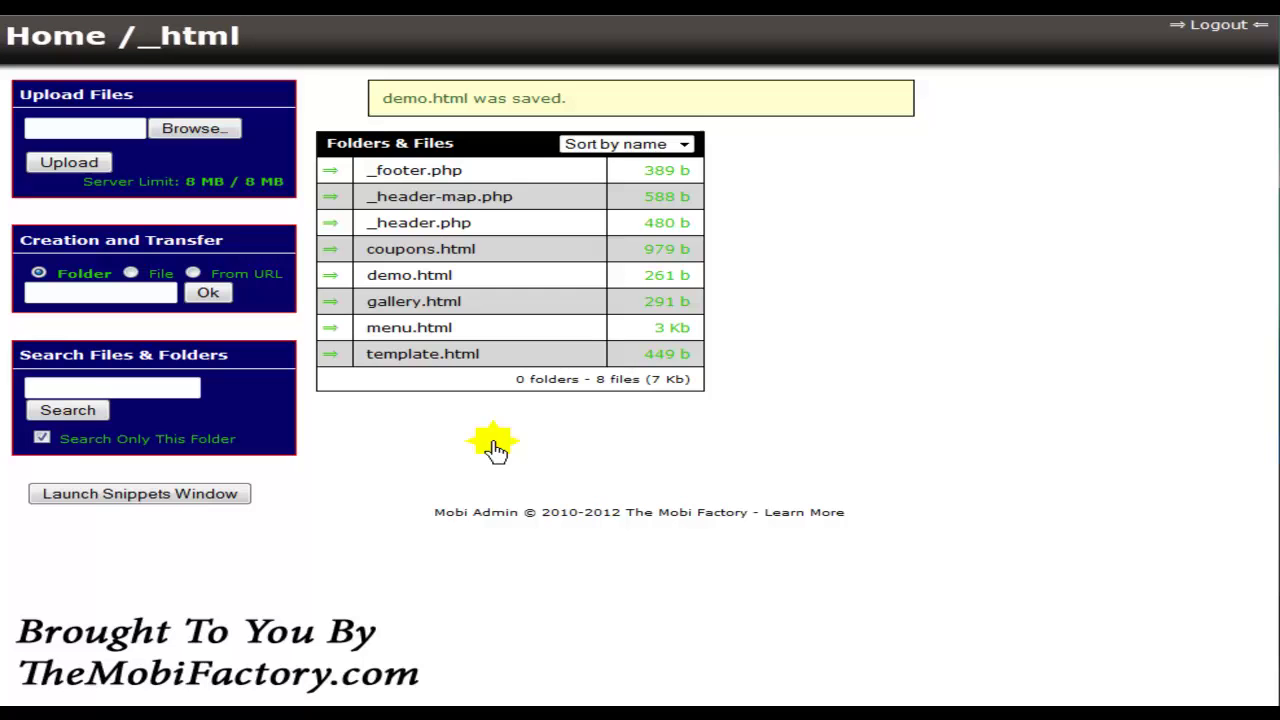
Reload the mobile preview to view the edited demo page, then go to the site's home menu.
key("alt+Tab")
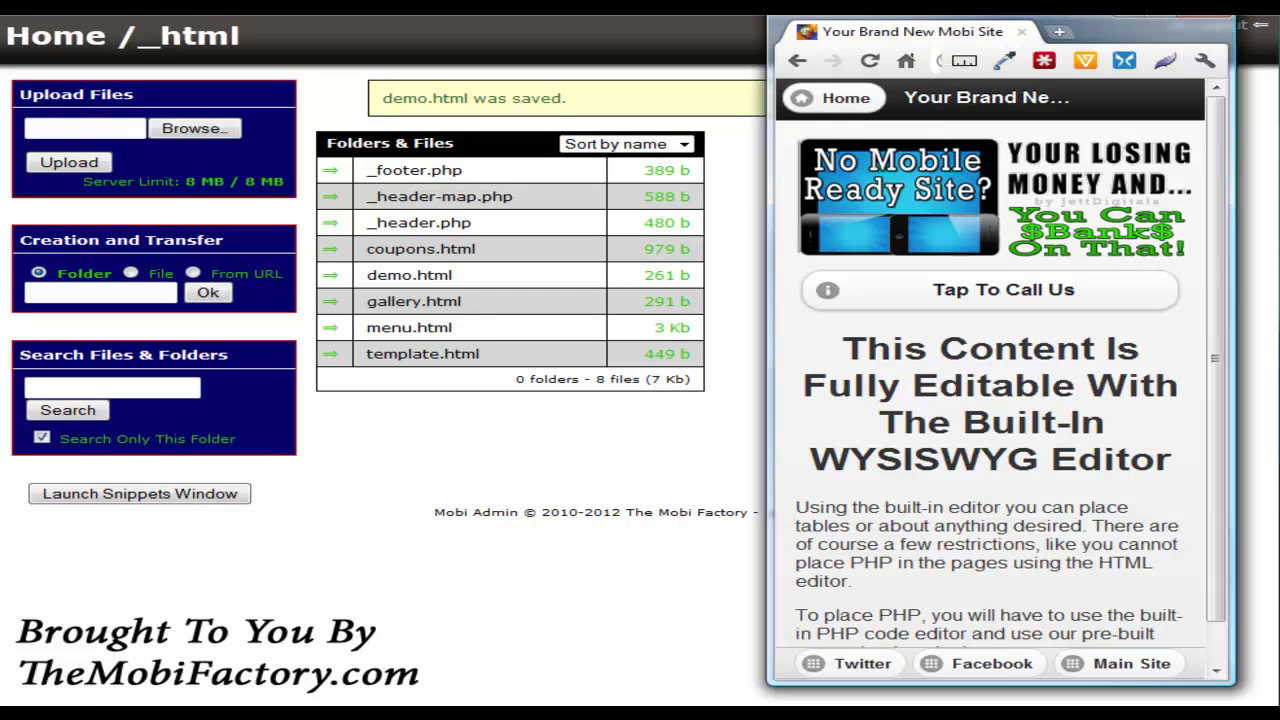
left_click(872, 62)
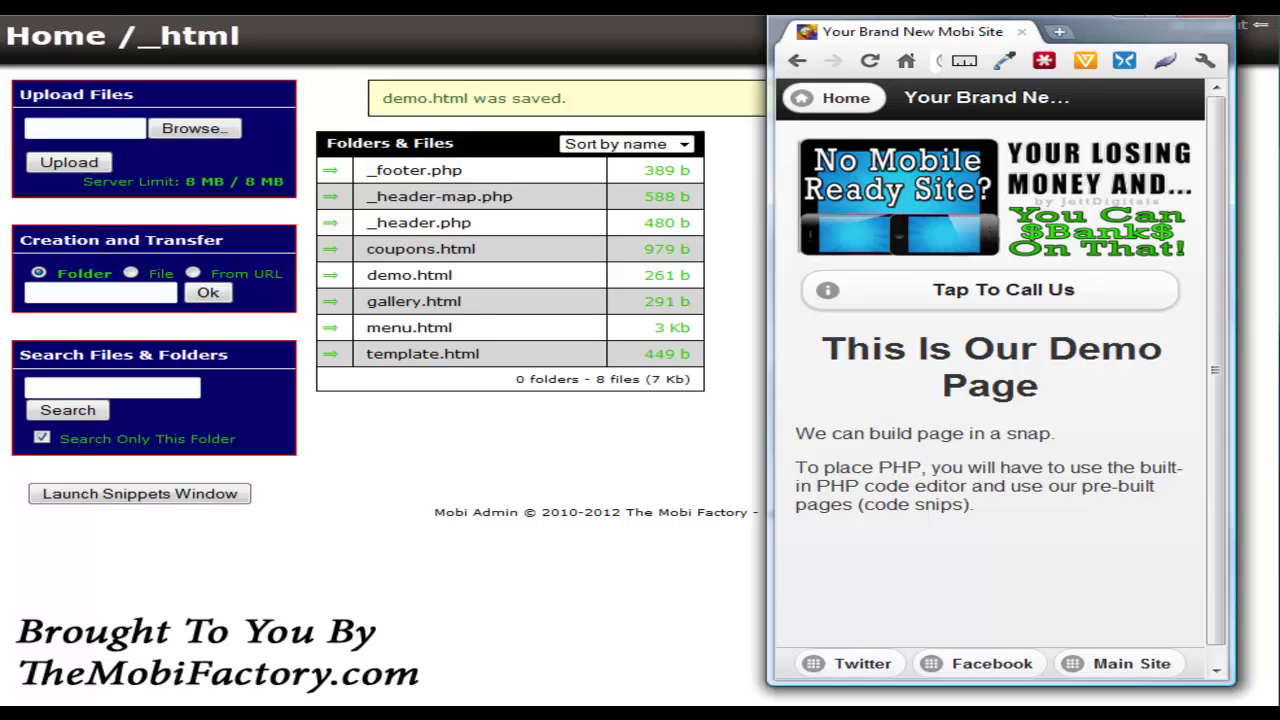
left_click(813, 96)
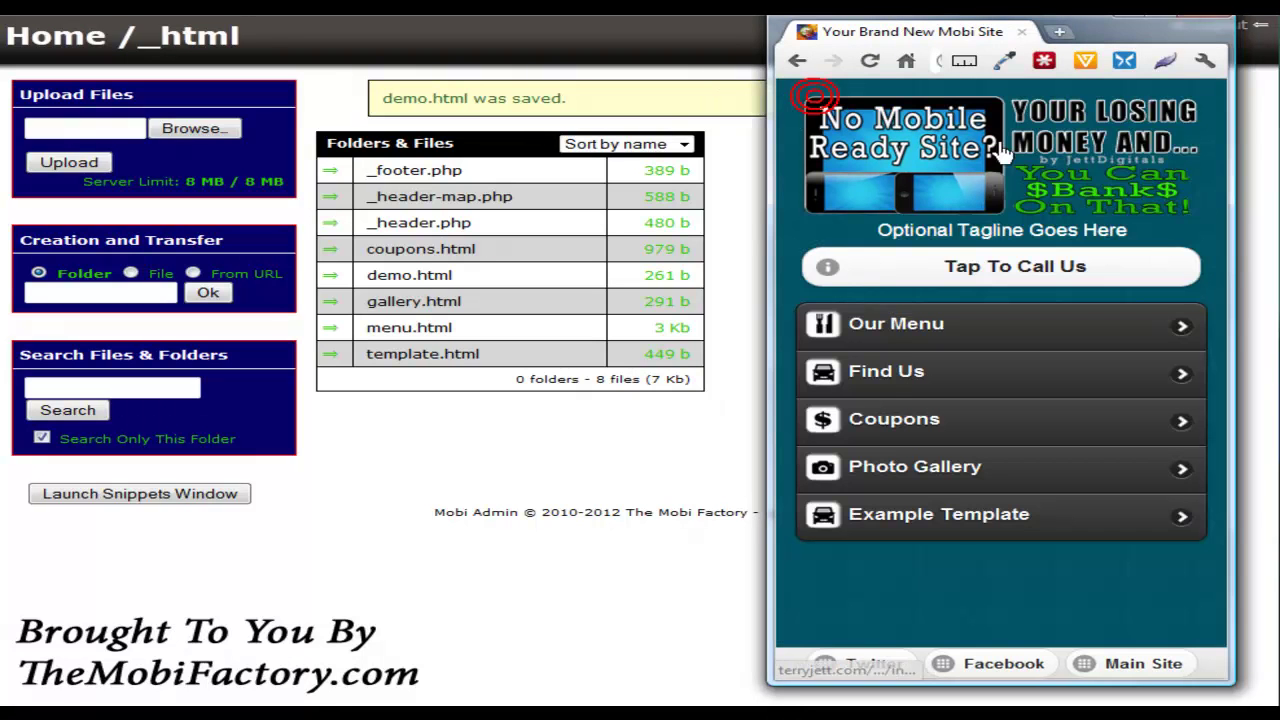